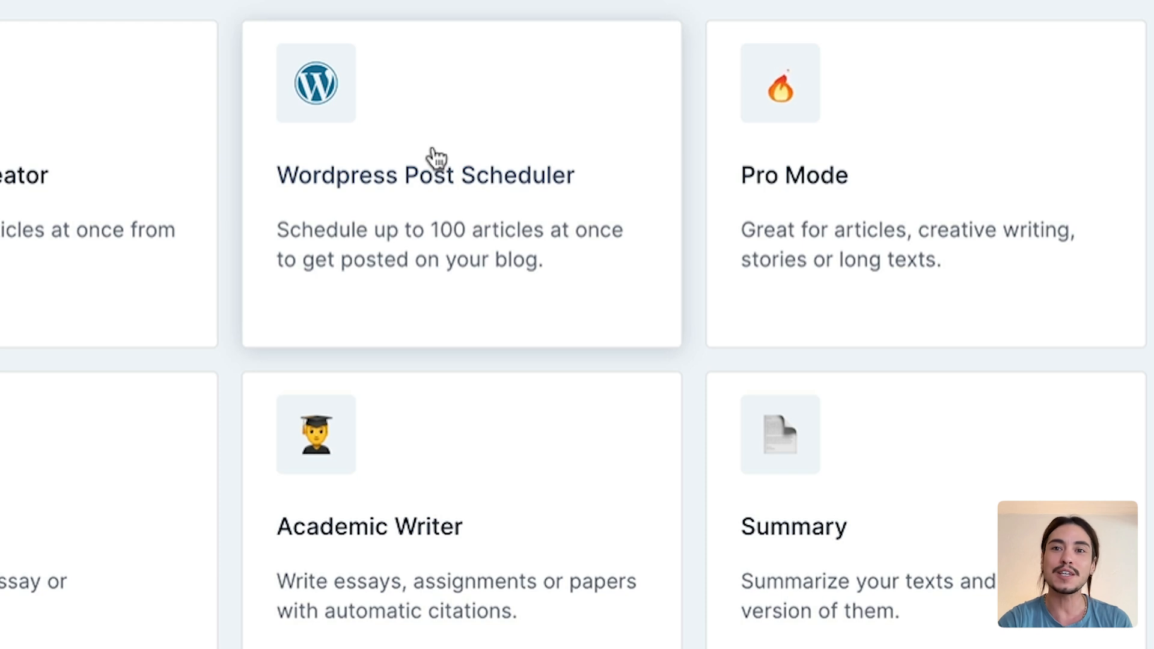
# - Look through the available writing templates on the dashboard
pyautogui.scroll(-6, 437, 158)
pyautogui.scroll(-3, 436, 216)
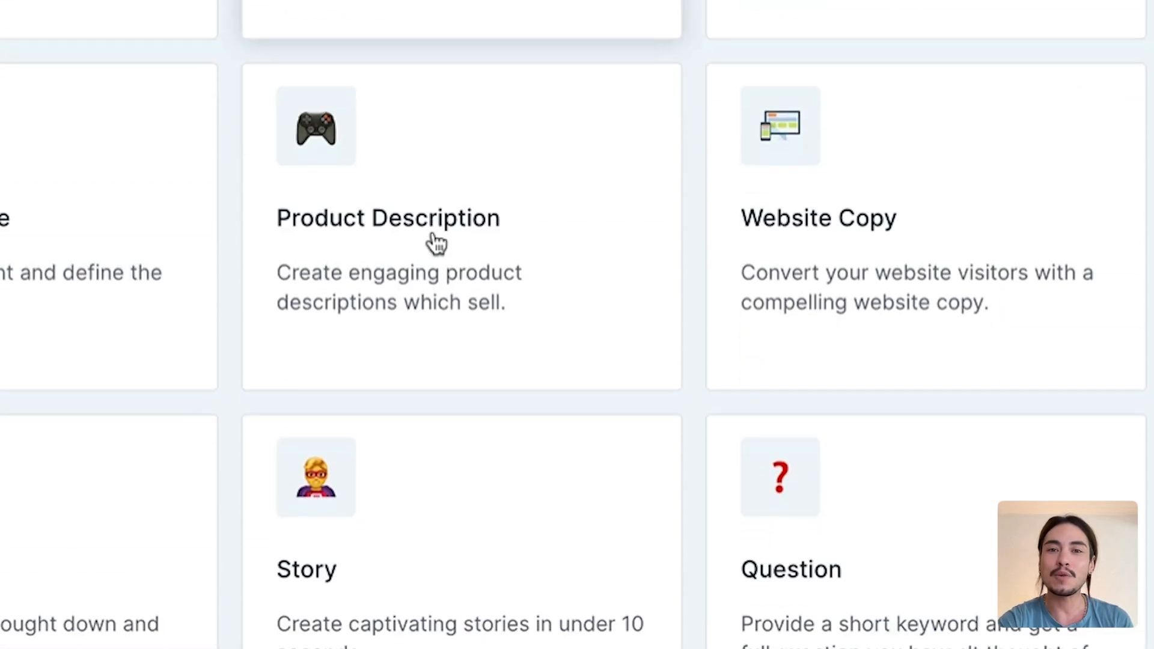
pyautogui.scroll(1, 472, 193)
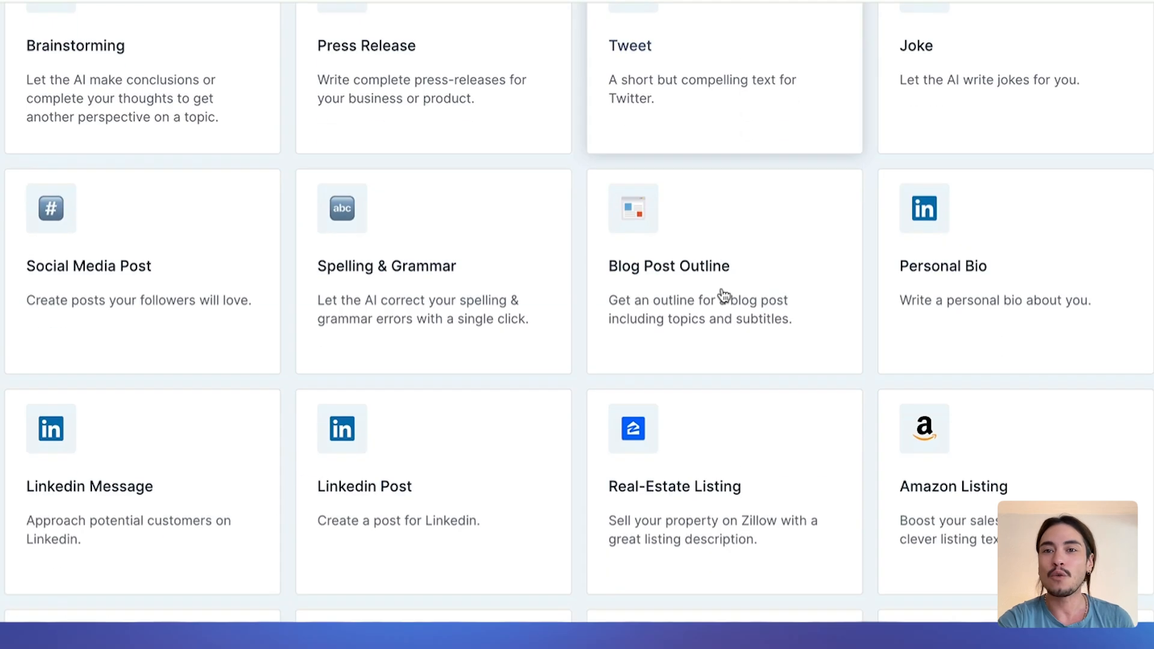
pyautogui.scroll(-1, 721, 296)
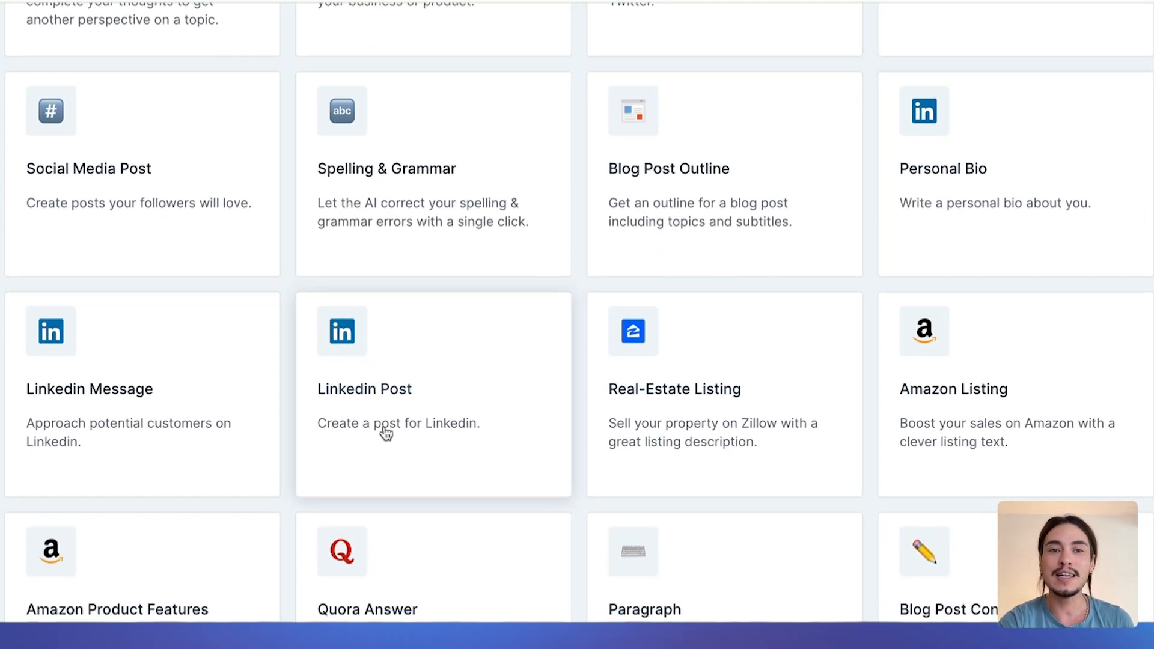
pyautogui.scroll(-4, 415, 391)
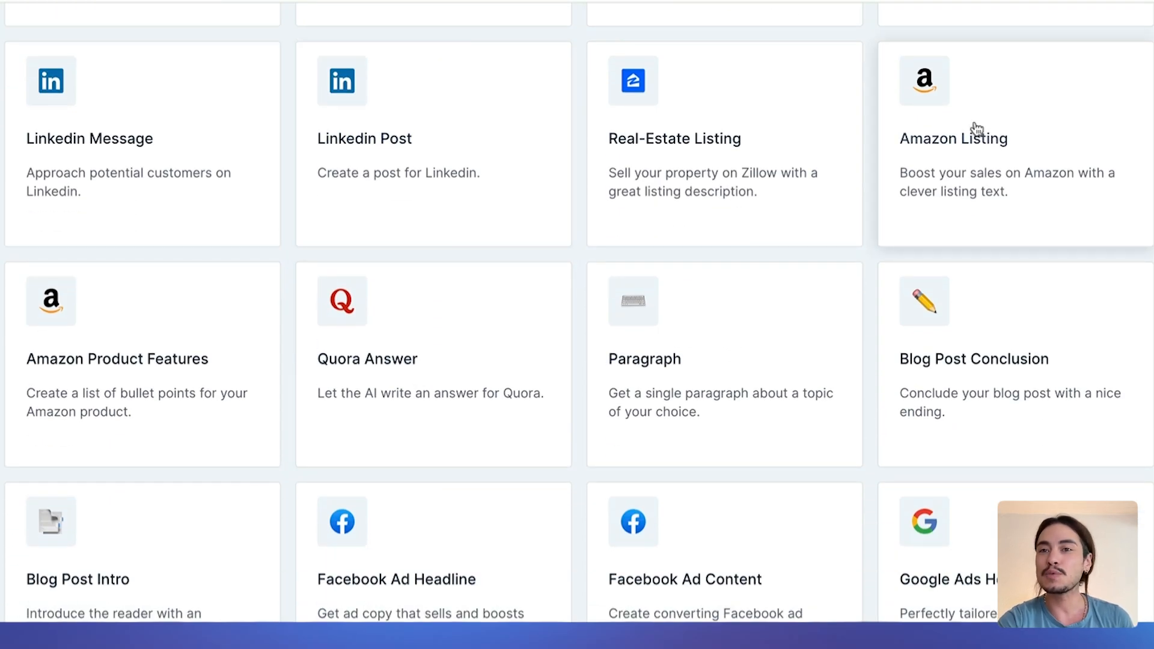
pyautogui.scroll(-3, 1037, 228)
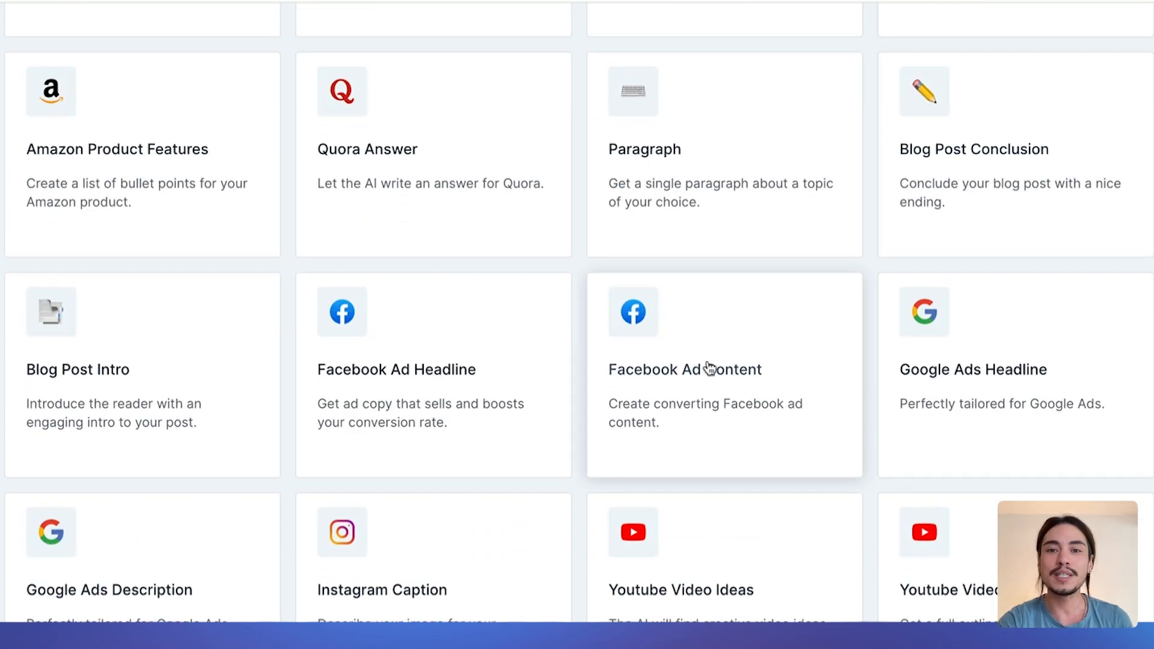
pyautogui.scroll(-3, 943, 419)
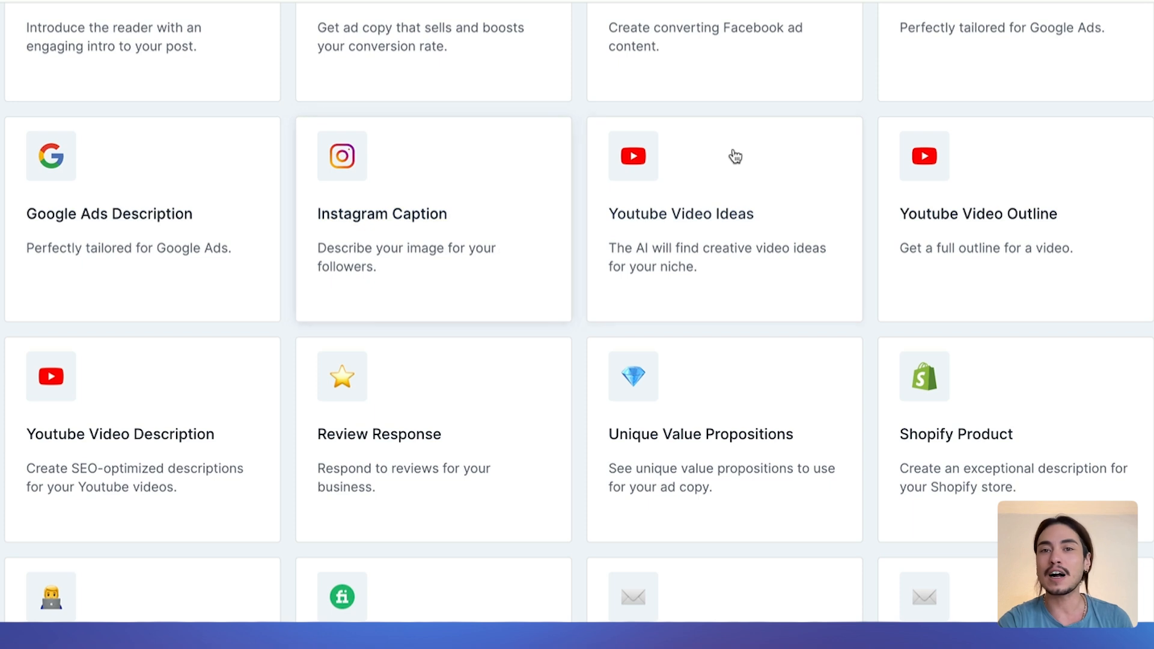
pyautogui.scroll(-5, 729, 278)
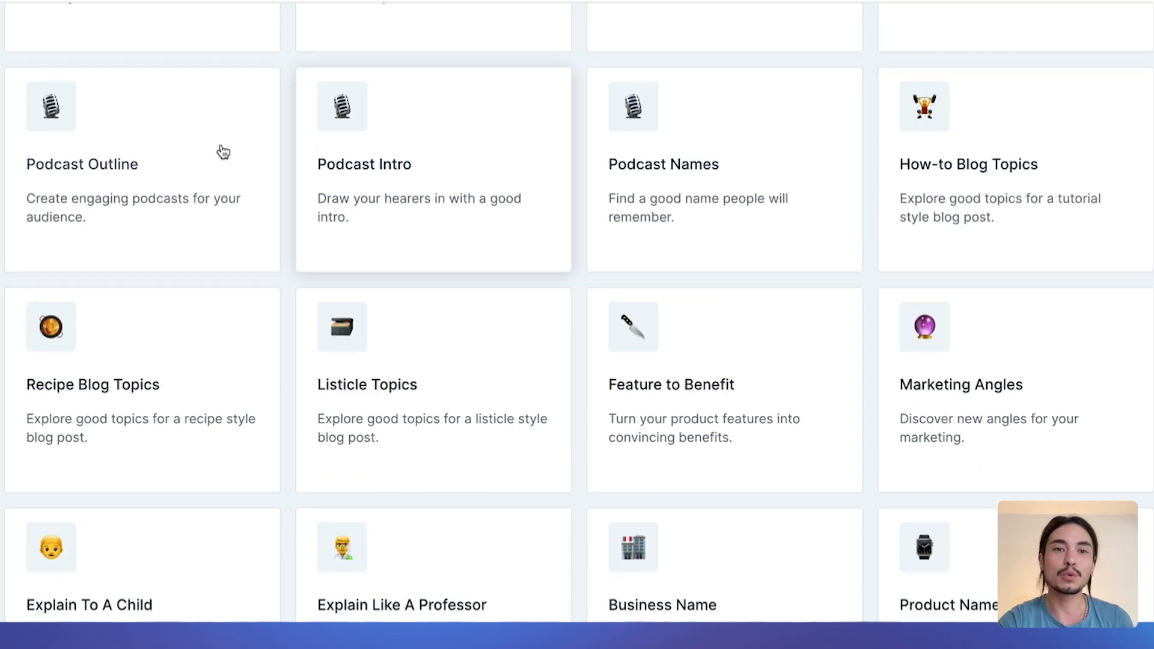
pyautogui.scroll(-4, 651, 173)
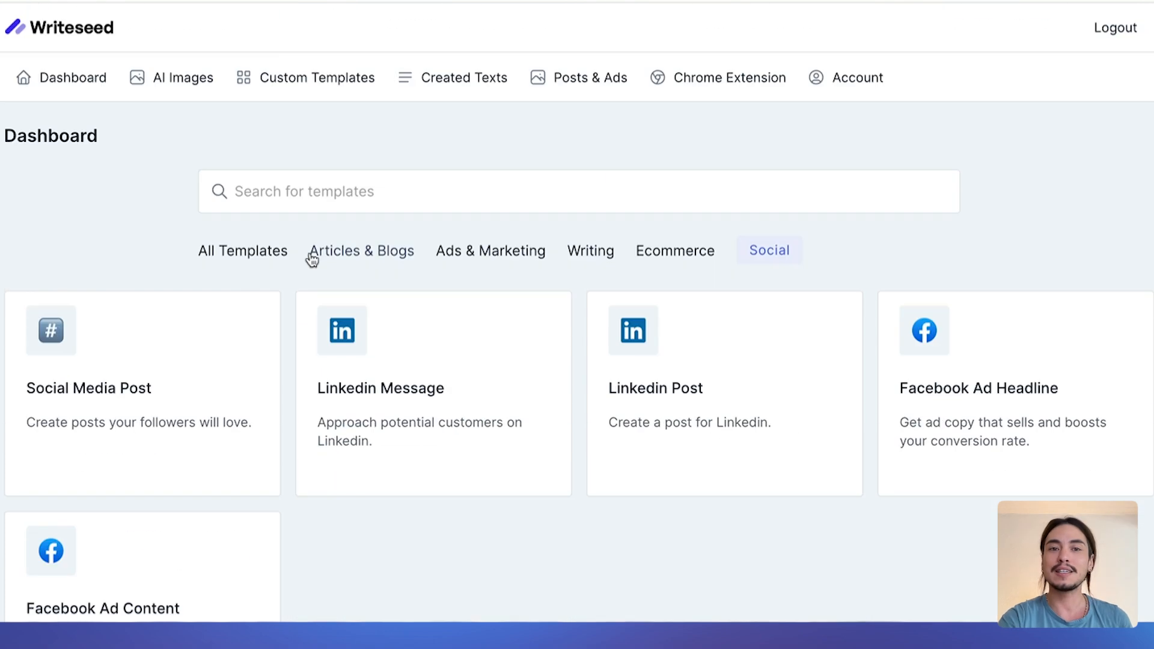
# - Filter the templates to Articles & Blogs and open the SEO Research & Full-Length Article template
pyautogui.click(353, 255)
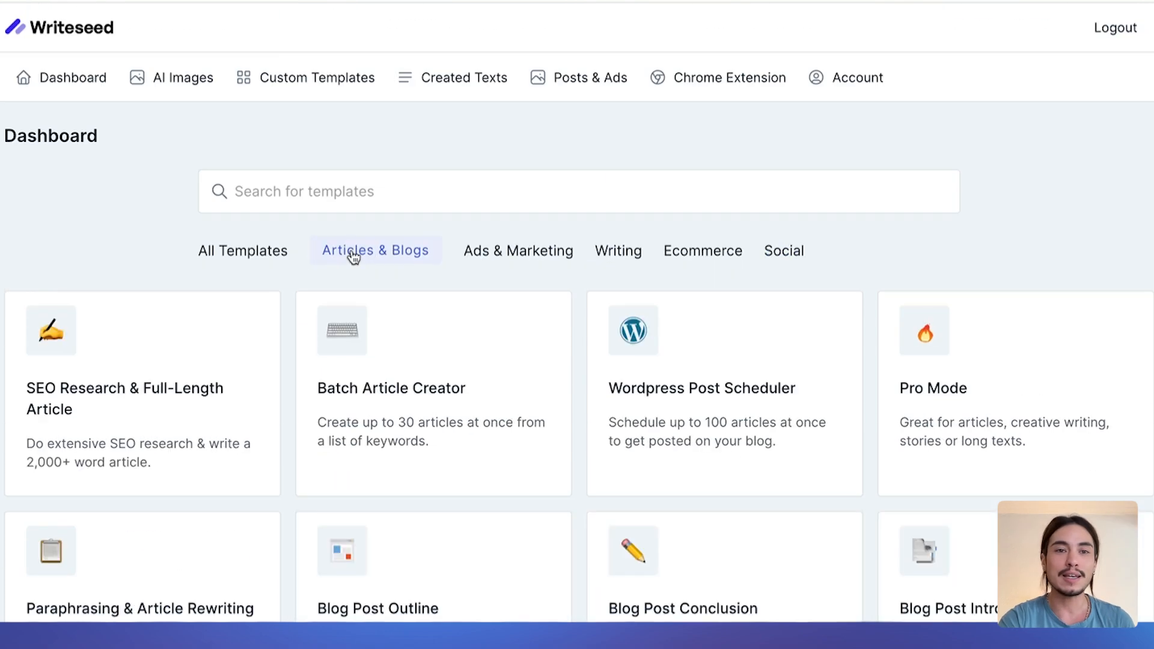
pyautogui.scroll(-2, 358, 294)
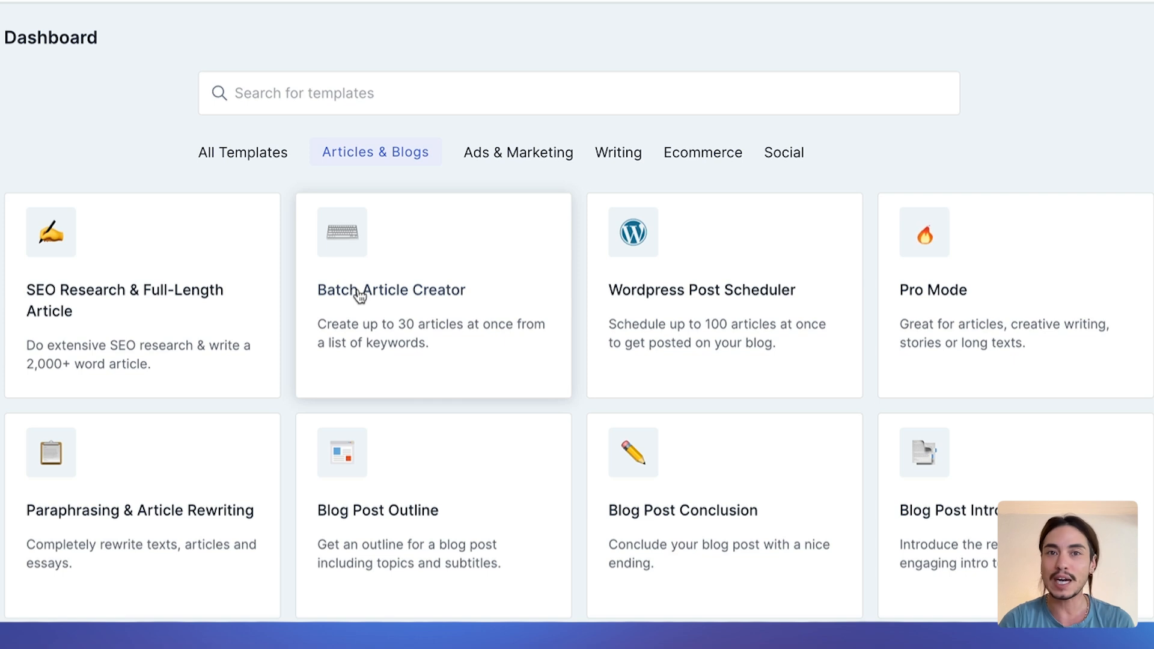
pyautogui.click(159, 265)
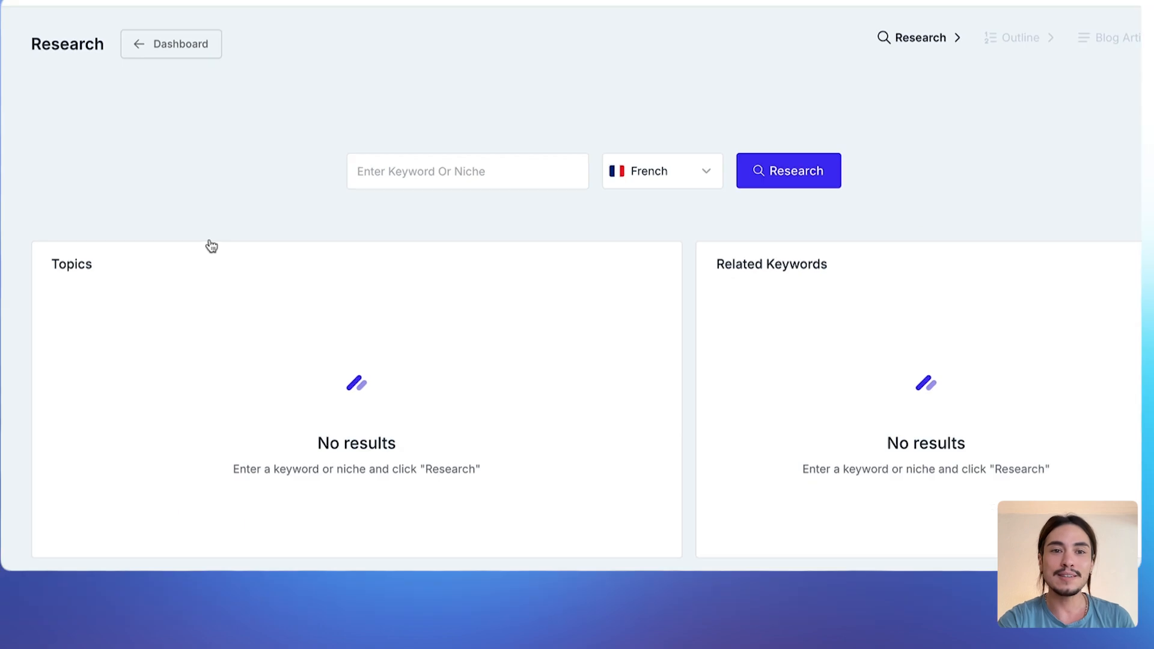
# - Research topics and keywords for "référencement naturel" in French
pyautogui.click(357, 176)
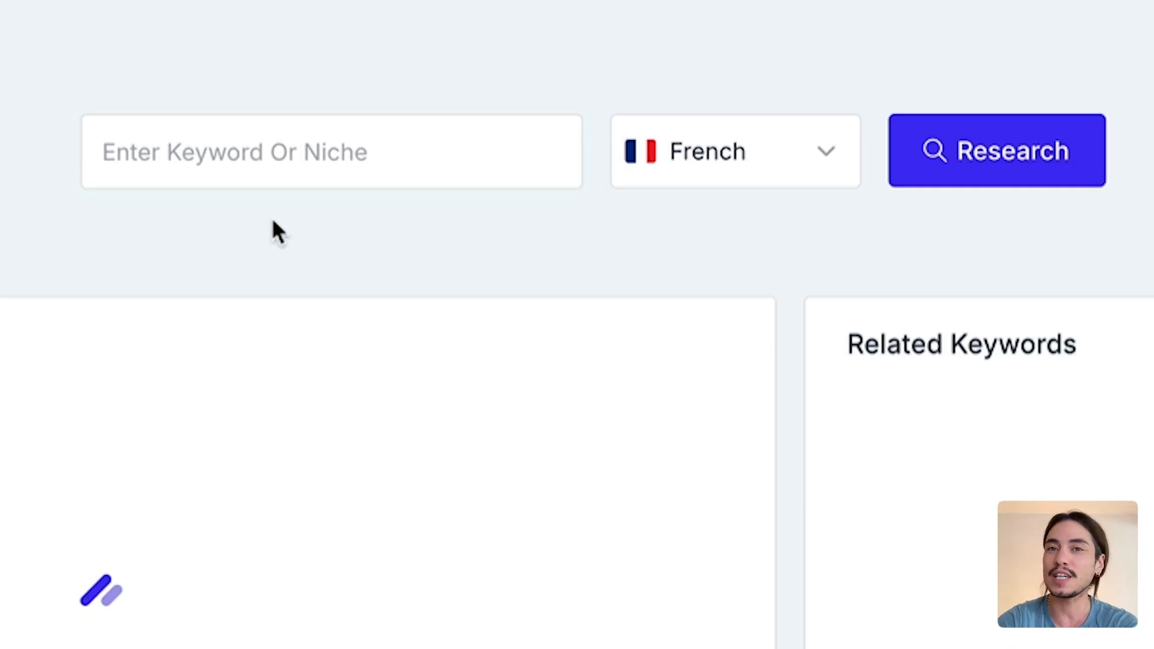
pyautogui.click(256, 170)
pyautogui.write('référencement naturel')
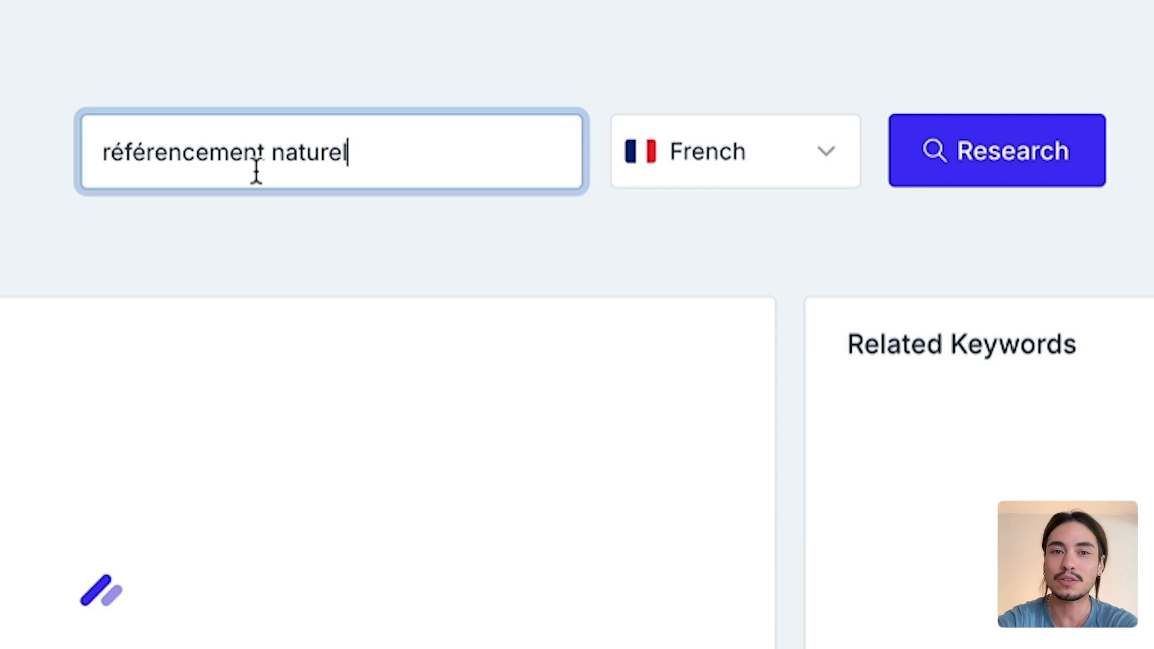
pyautogui.click(981, 154)
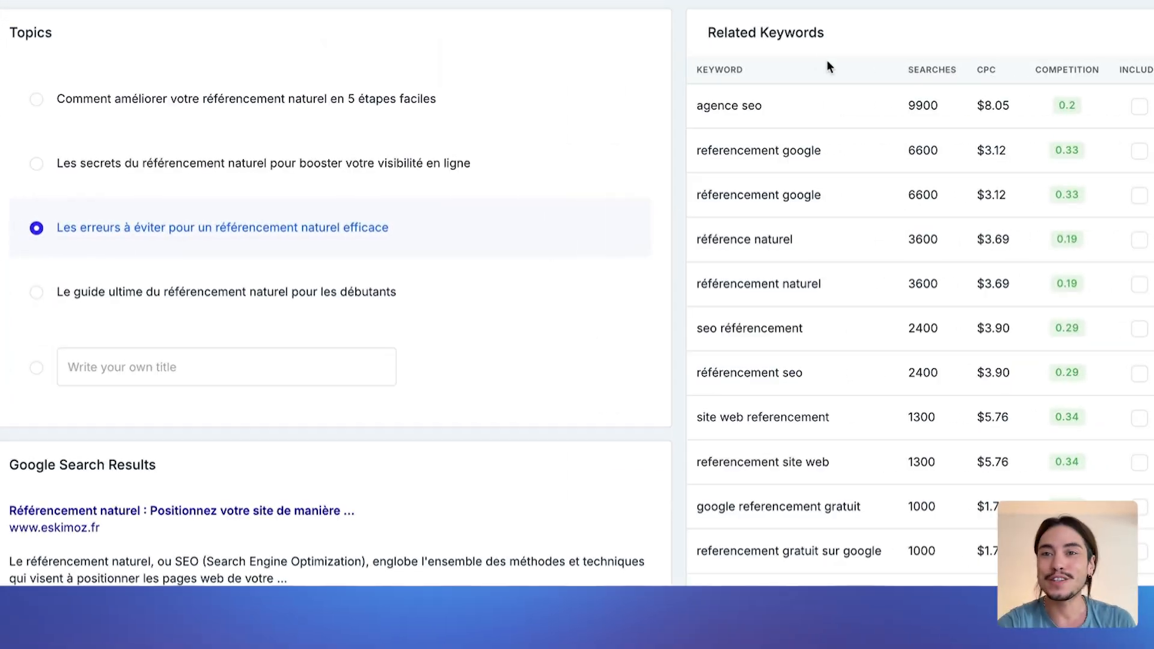
# - Include the related keywords "referencement google" and "google referencement gratuit" in the article
pyautogui.scroll(-15, 735, 329)
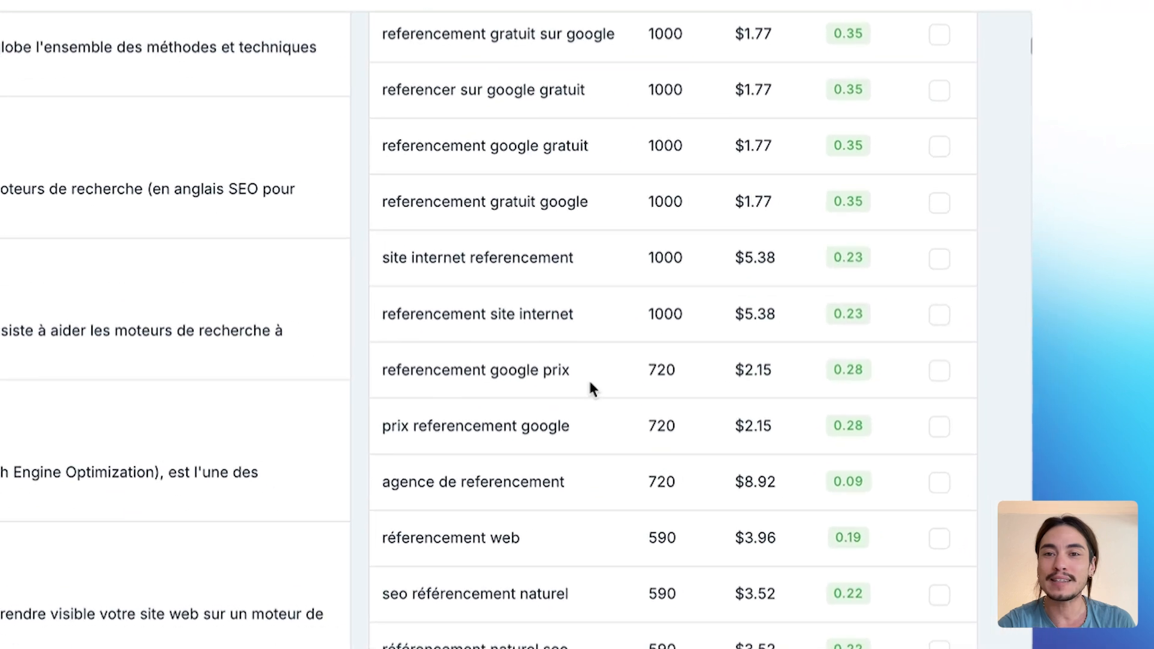
pyautogui.scroll(20, 568, 396)
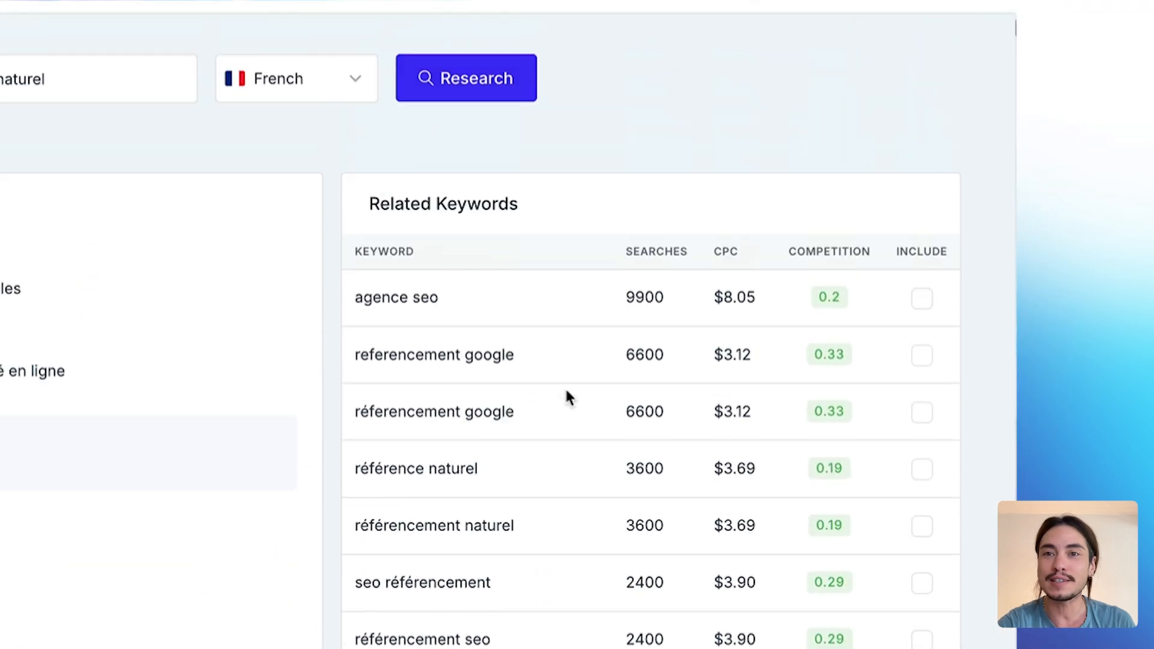
pyautogui.scroll(-2, 567, 396)
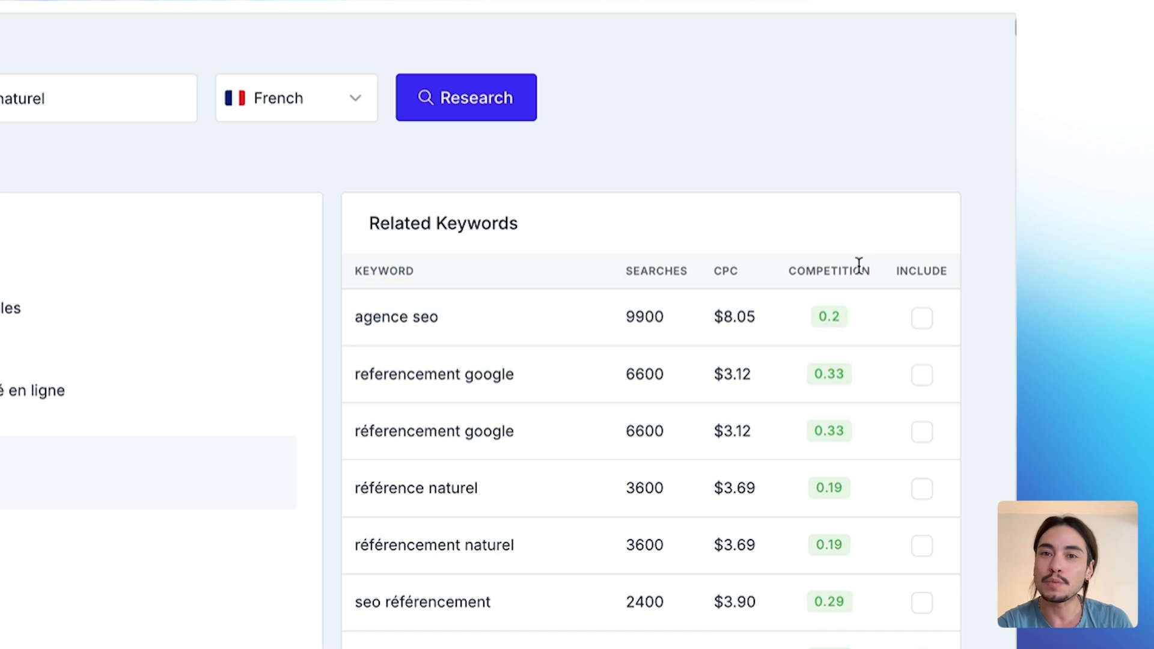
pyautogui.scroll(-2, 604, 385)
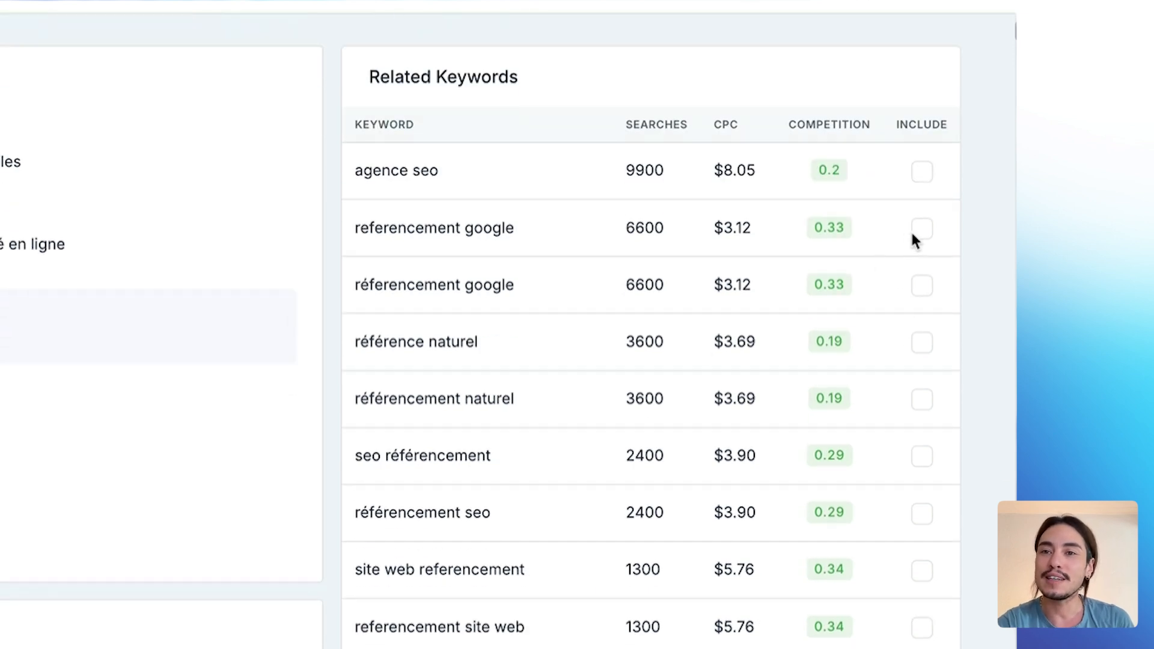
pyautogui.scroll(-4, 671, 419)
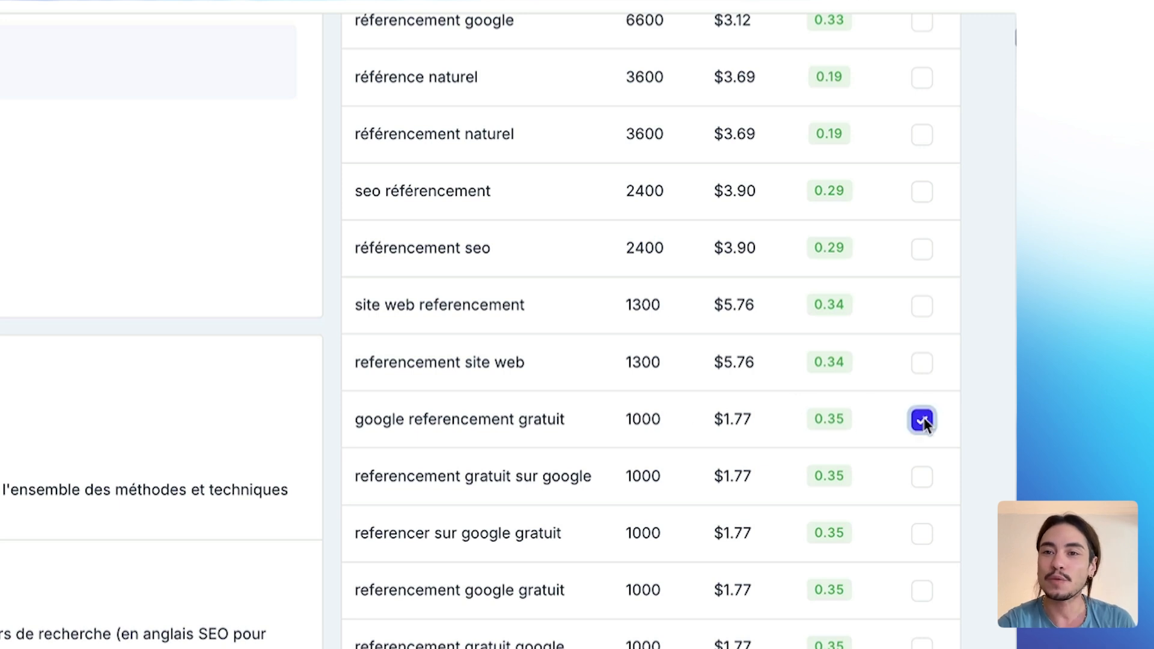
# - Choose the topic "Le guide ultime du référencement naturel pour les débutants" and continue to its outline
pyautogui.scroll(6, 796, 281)
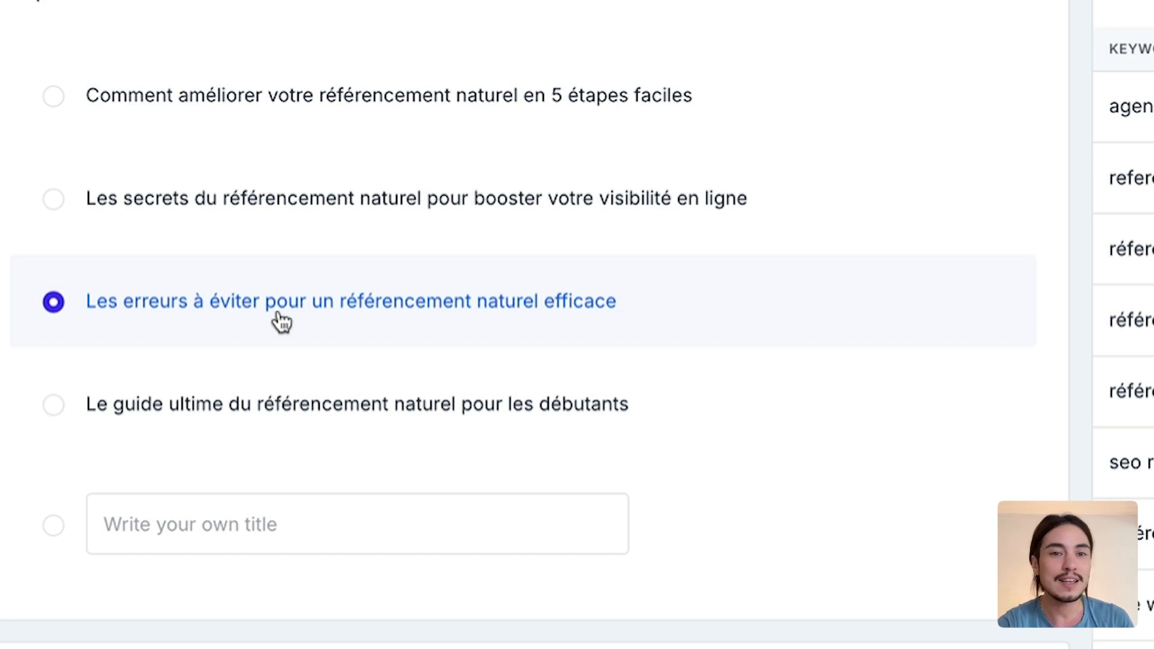
pyautogui.click(217, 412)
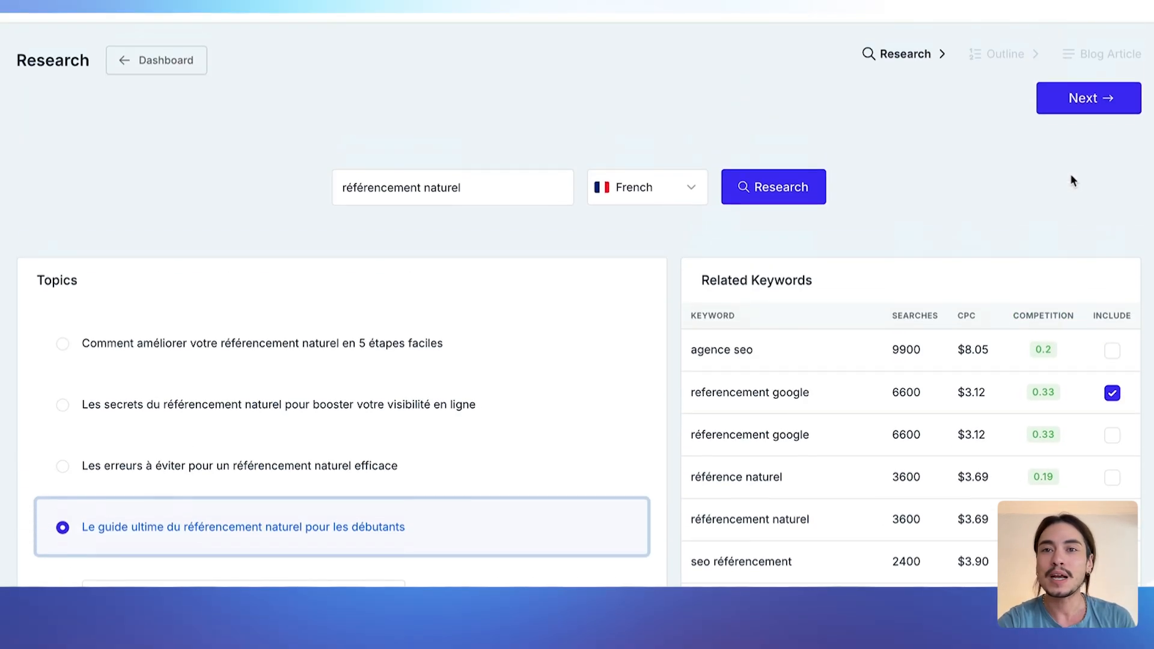
pyautogui.click(1072, 105)
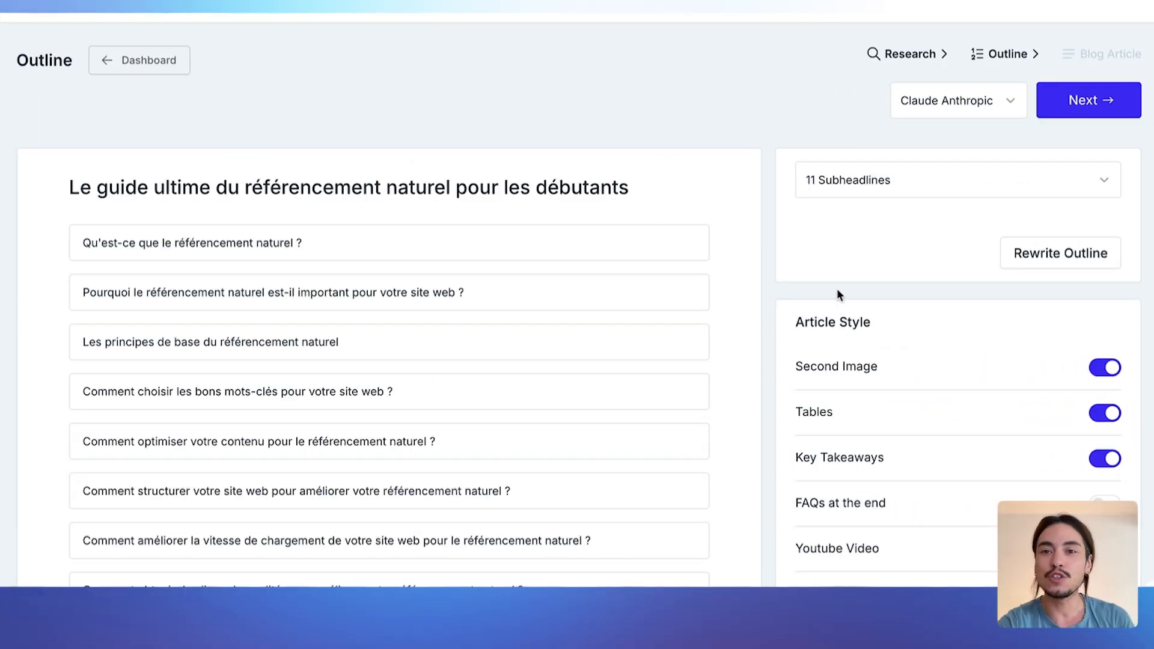
# - Rewrite the article outline with 7 subheadlines
pyautogui.scroll(-5, 838, 292)
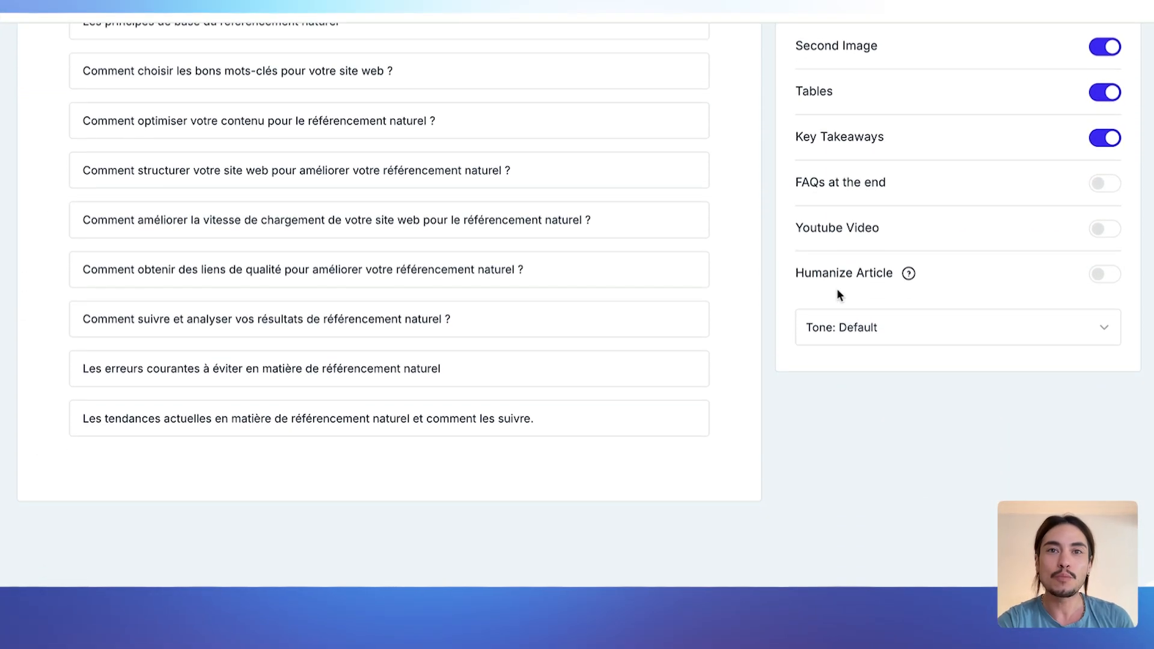
pyautogui.scroll(5, 837, 291)
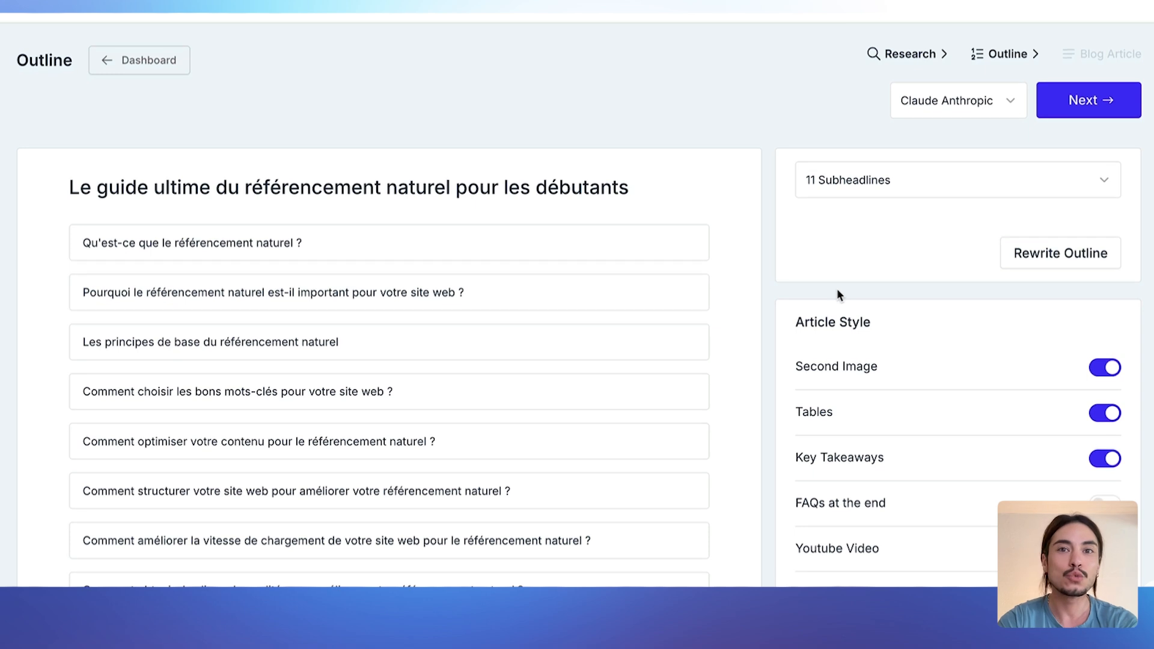
pyautogui.click(835, 182)
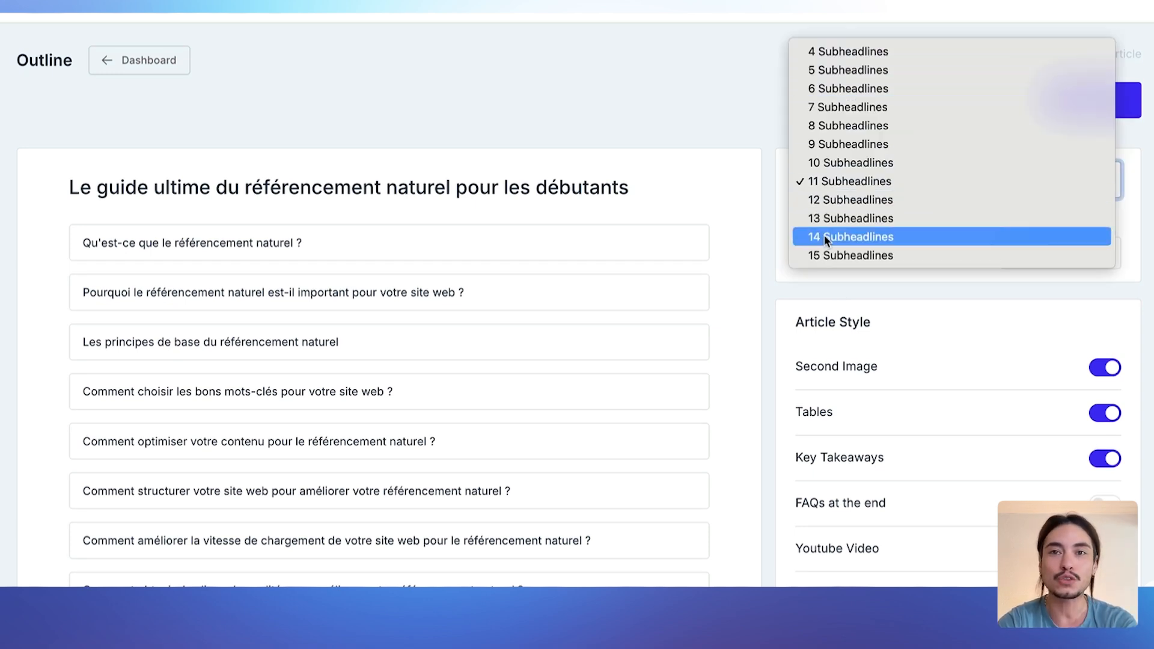
pyautogui.click(847, 107)
# - Enable FAQs at the end and a Youtube video in the article style, keeping the Default tone
pyautogui.scroll(-2, 841, 298)
pyautogui.scroll(-1, 841, 296)
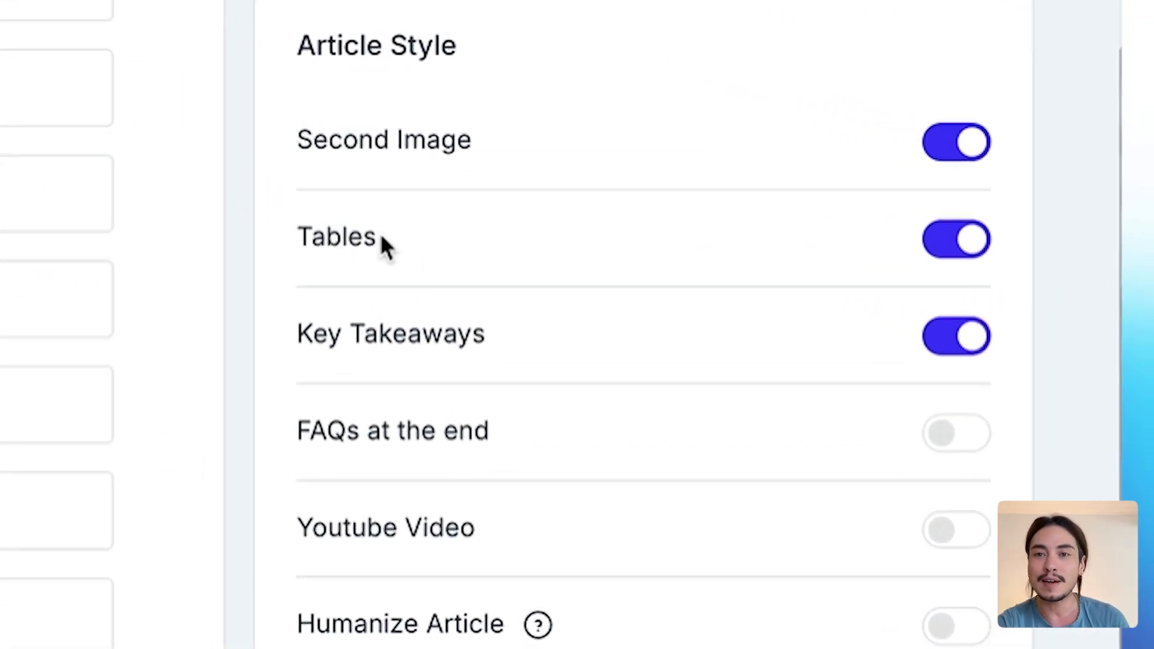
pyautogui.moveTo(479, 336); pyautogui.dragTo(263, 341)
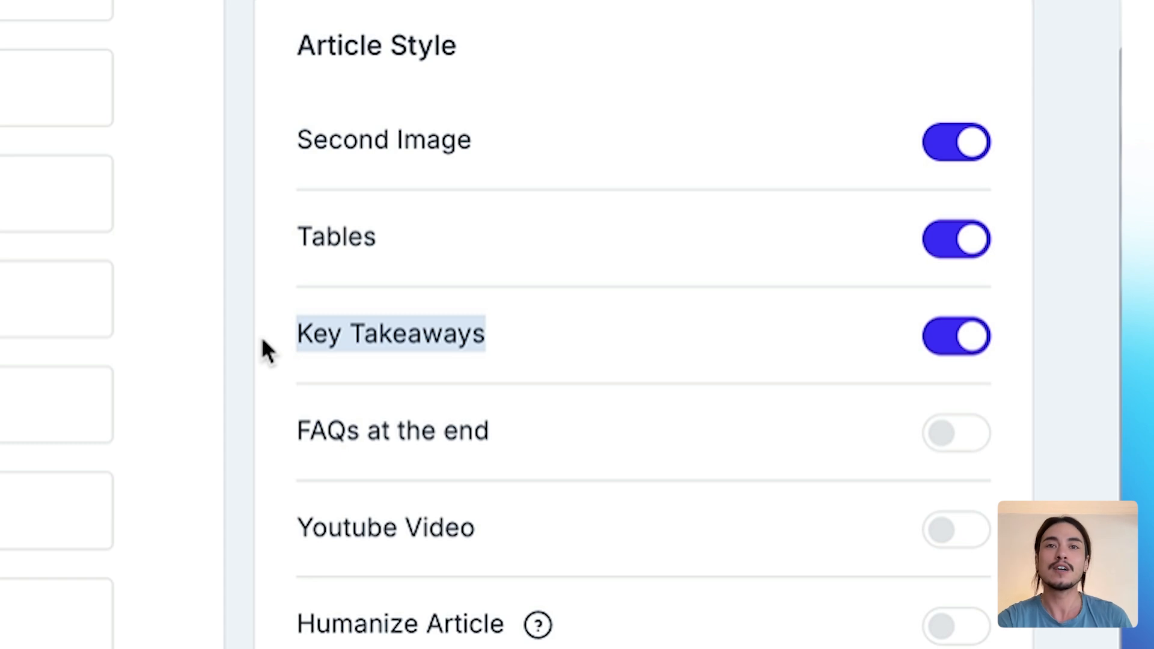
pyautogui.click(937, 432)
pyautogui.click(614, 431)
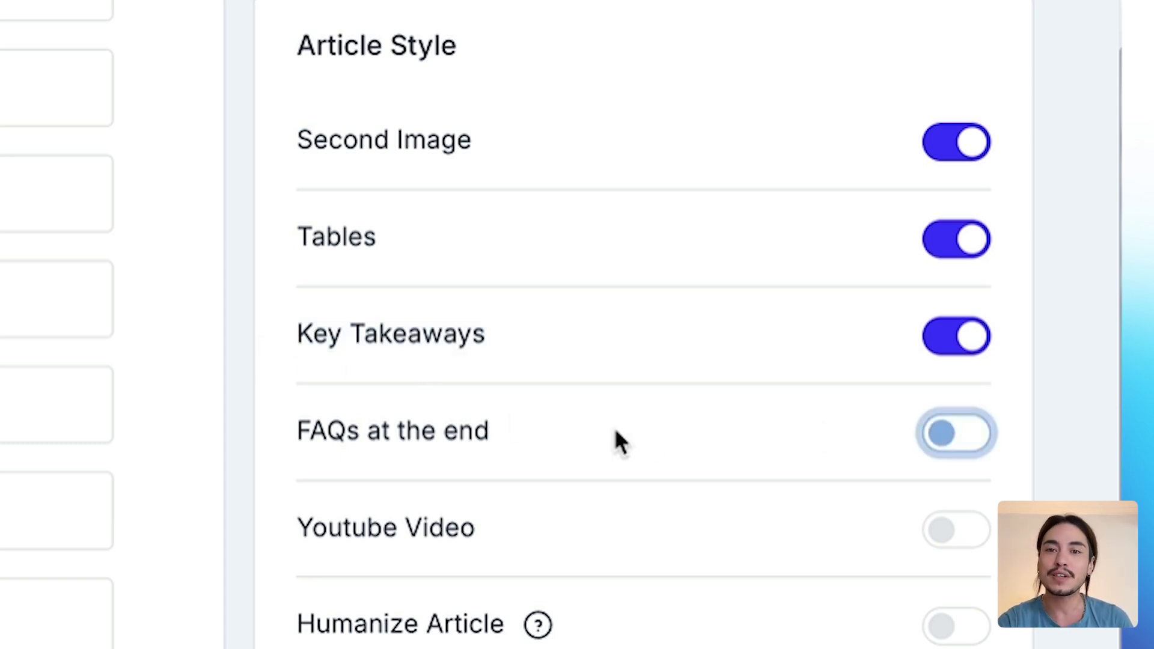
pyautogui.click(945, 529)
pyautogui.click(946, 434)
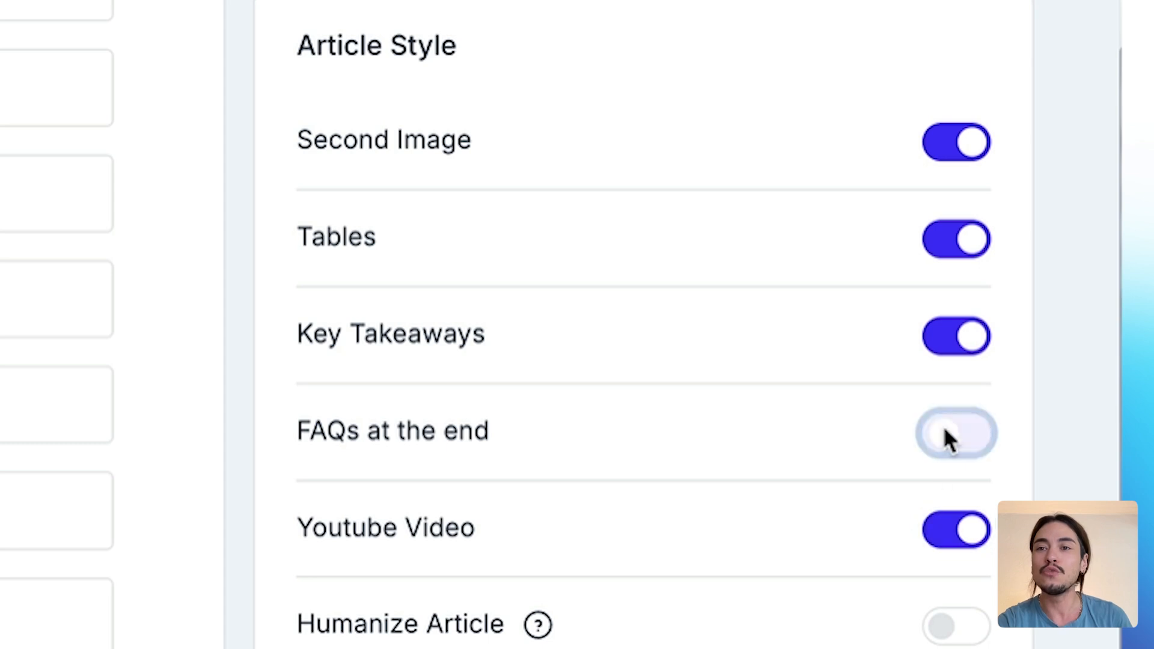
pyautogui.click(697, 417)
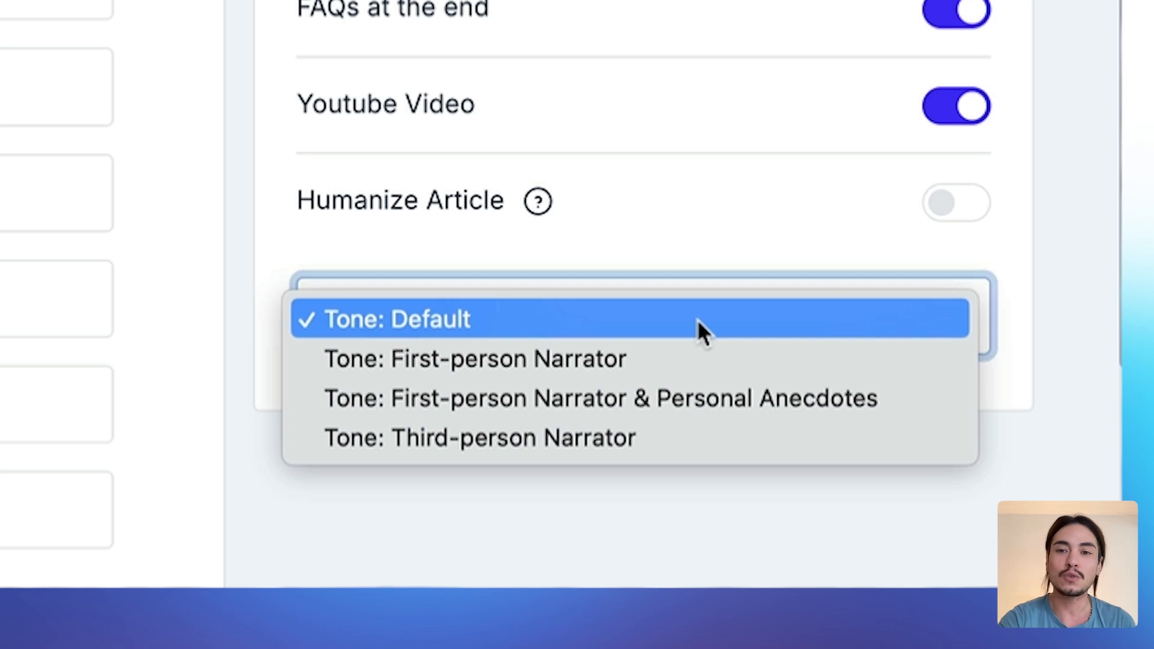
pyautogui.click(699, 328)
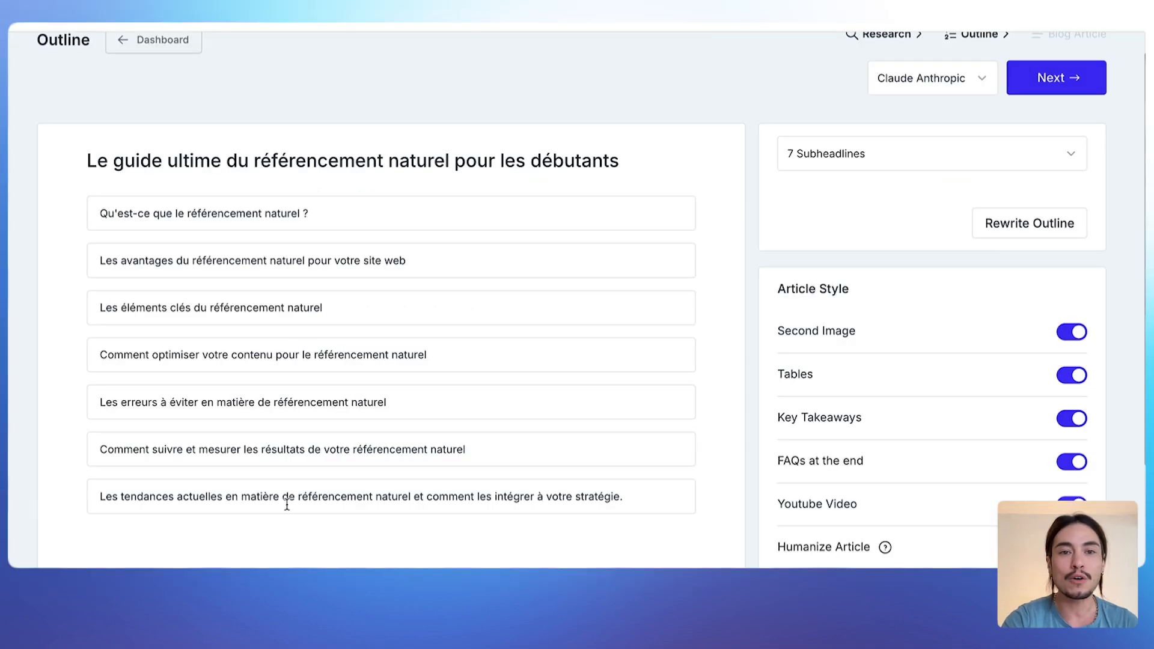
pyautogui.click(284, 497)
pyautogui.click(382, 450)
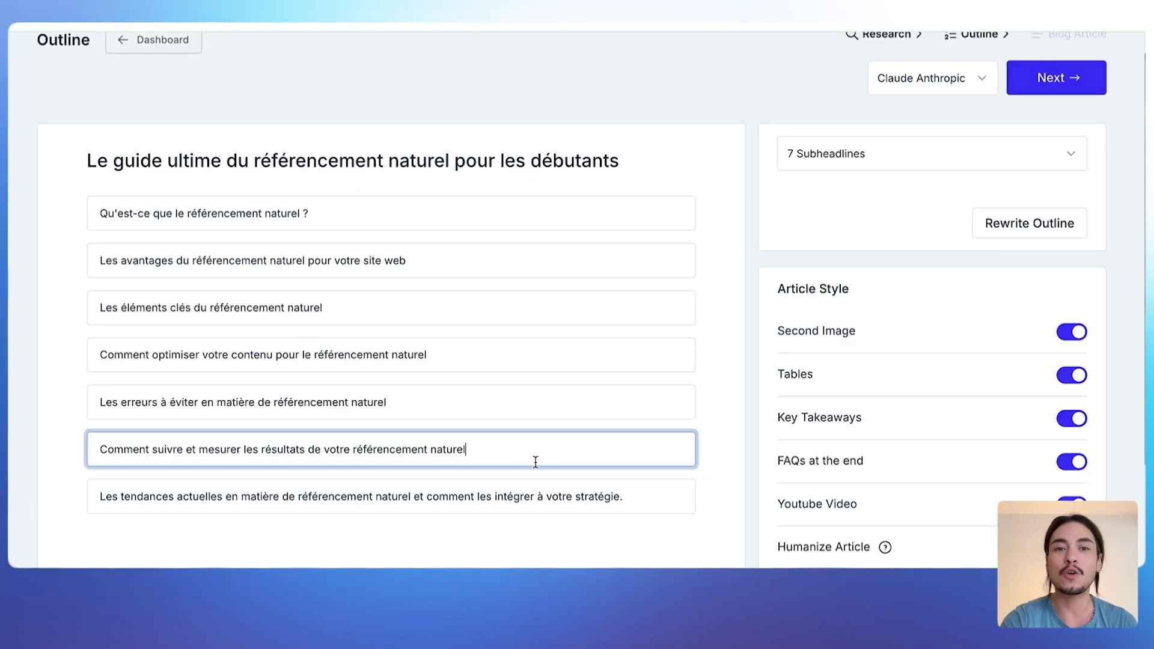
pyautogui.click(513, 403)
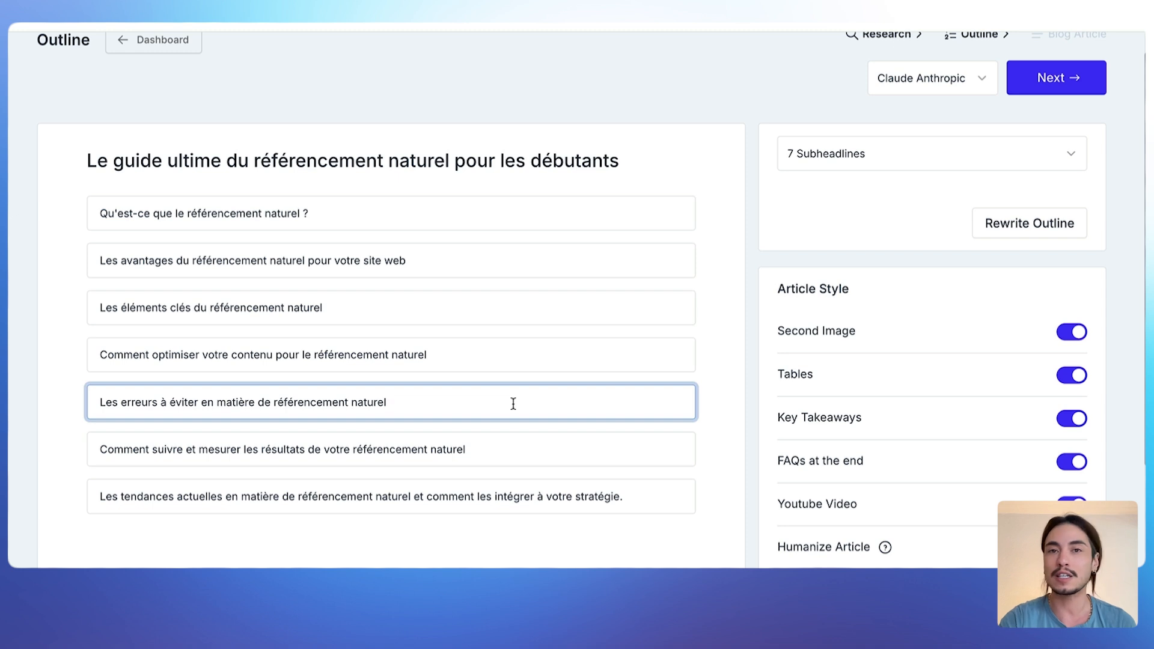
pyautogui.click(774, 214)
# - Generate the full blog article from the outline with the Claude Anthropic model
pyautogui.scroll(1, 763, 174)
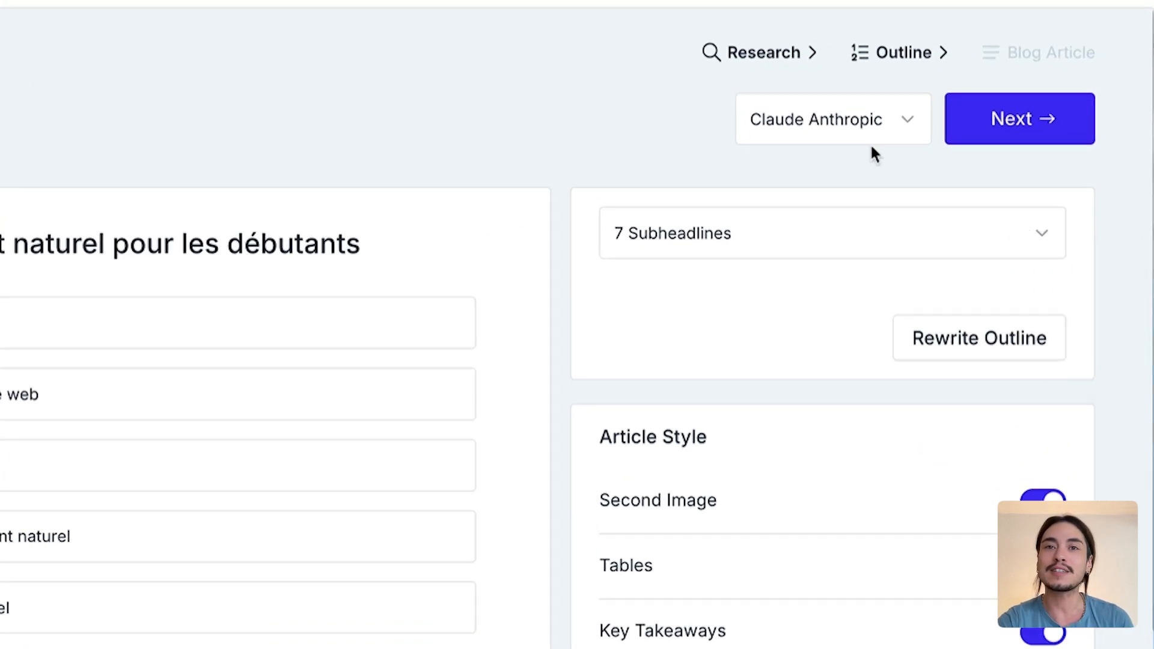
pyautogui.click(957, 107)
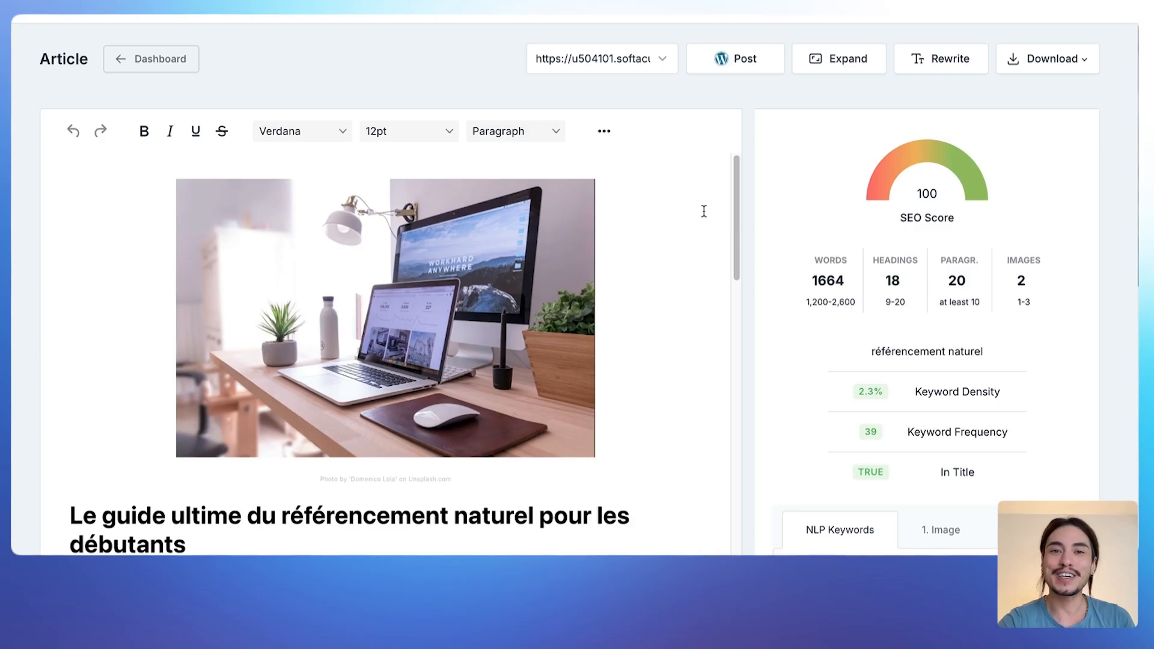
# - Examine the generated article alongside its SEO score, content counts, keyword density and NLP keyword coverage
pyautogui.scroll(-3, 704, 210)
pyautogui.scroll(-2, 704, 211)
pyautogui.scroll(-6, 703, 211)
pyautogui.scroll(-8, 588, 275)
pyautogui.scroll(-6, 588, 275)
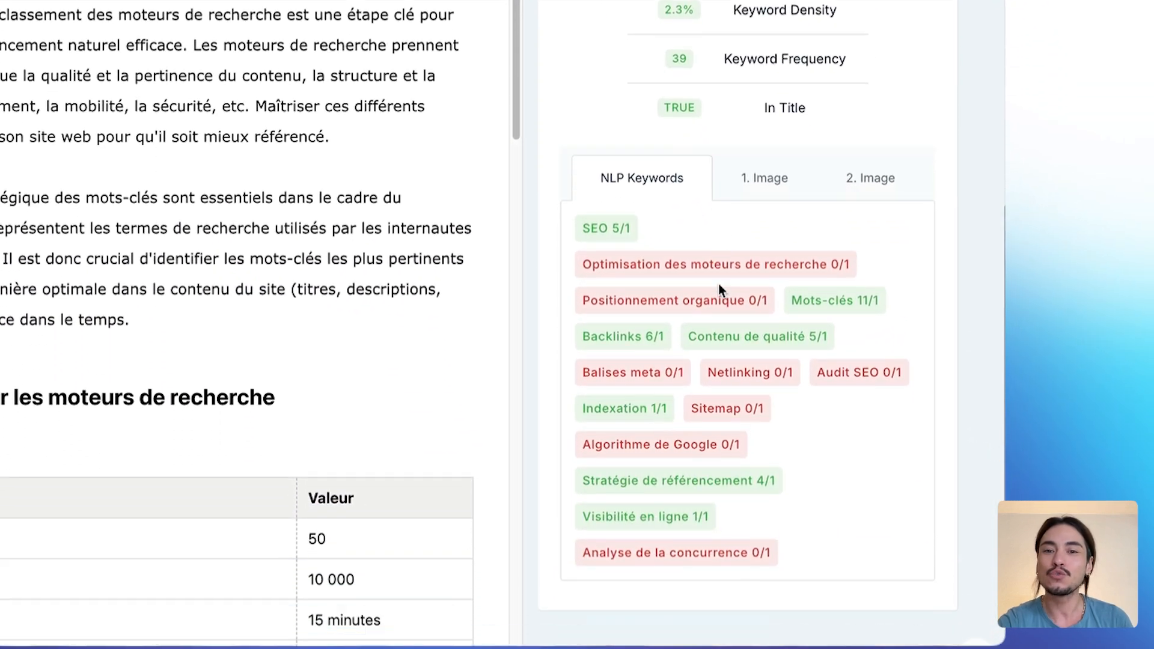
pyautogui.scroll(-1, 719, 283)
pyautogui.scroll(6, 719, 283)
pyautogui.scroll(2, 718, 284)
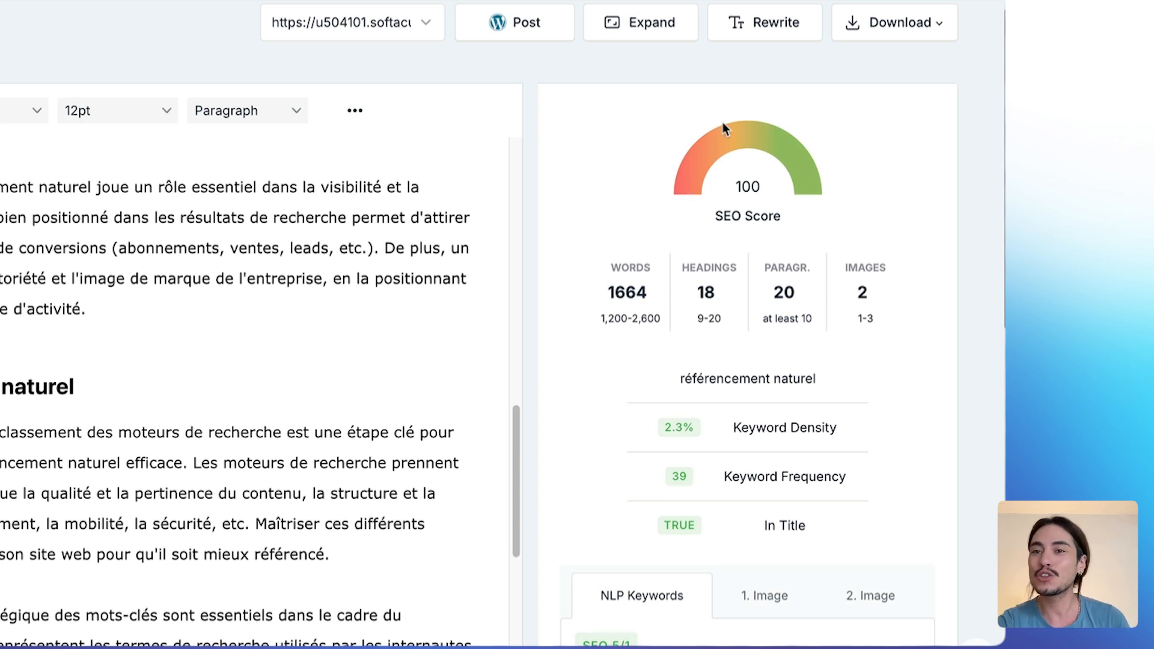
pyautogui.scroll(-3, 718, 212)
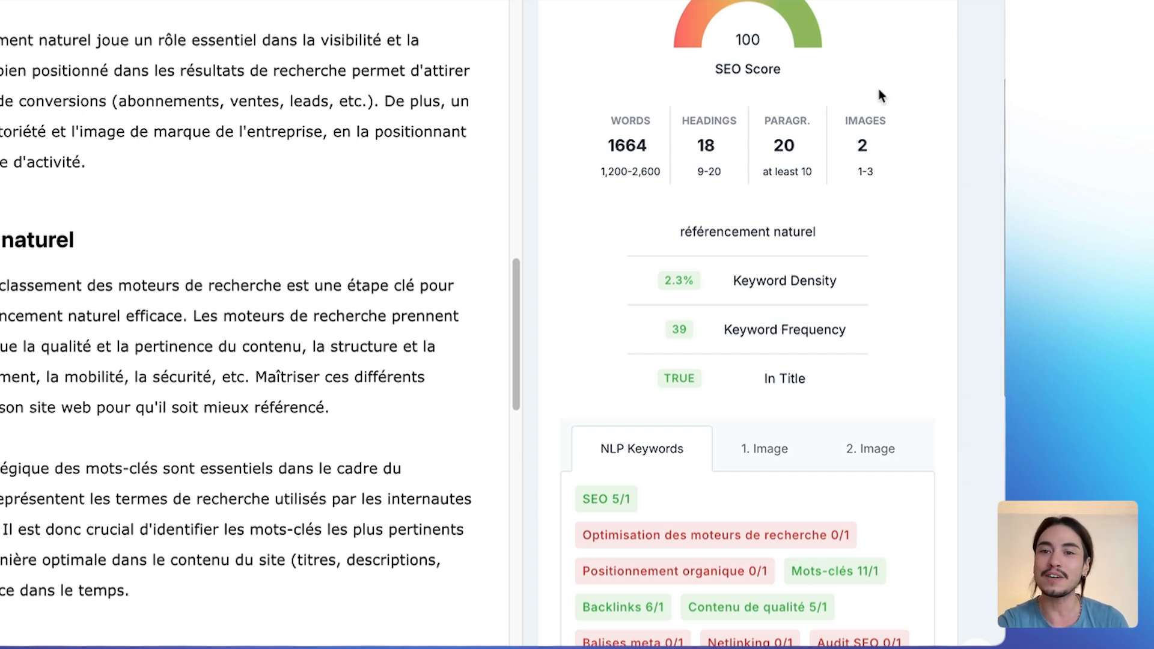
pyautogui.scroll(-5, 734, 217)
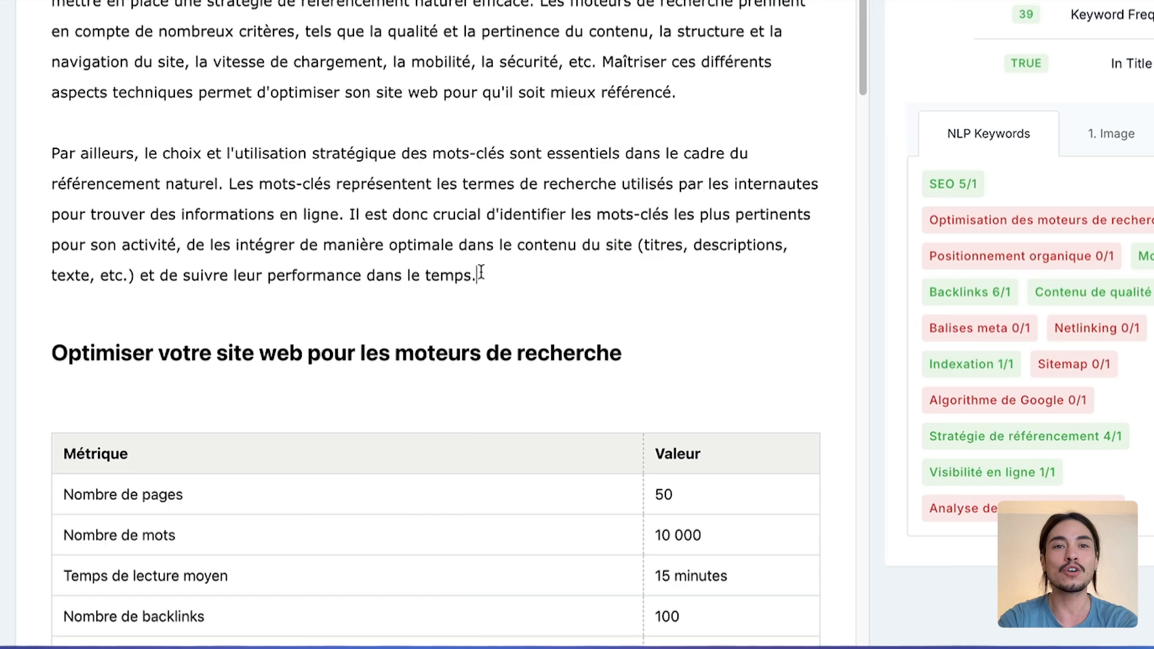
# - Add a paragraph about backlinks and their role in référencement naturel below the Key Takeaways list
pyautogui.scroll(15, 121, 277)
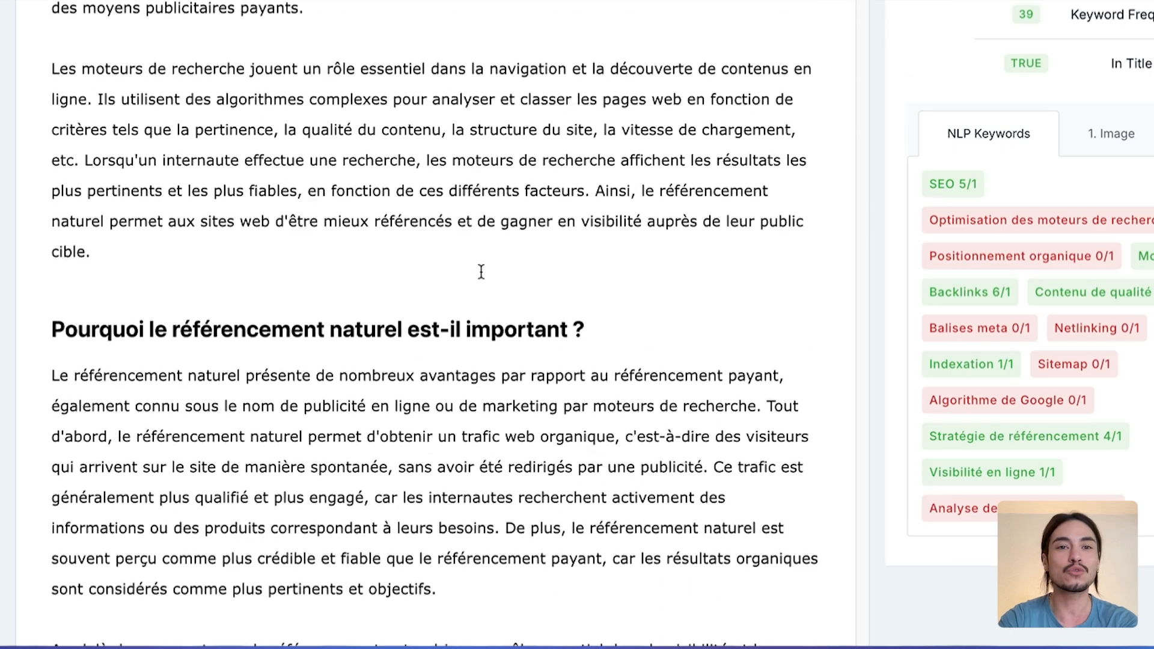
pyautogui.scroll(2, 605, 242)
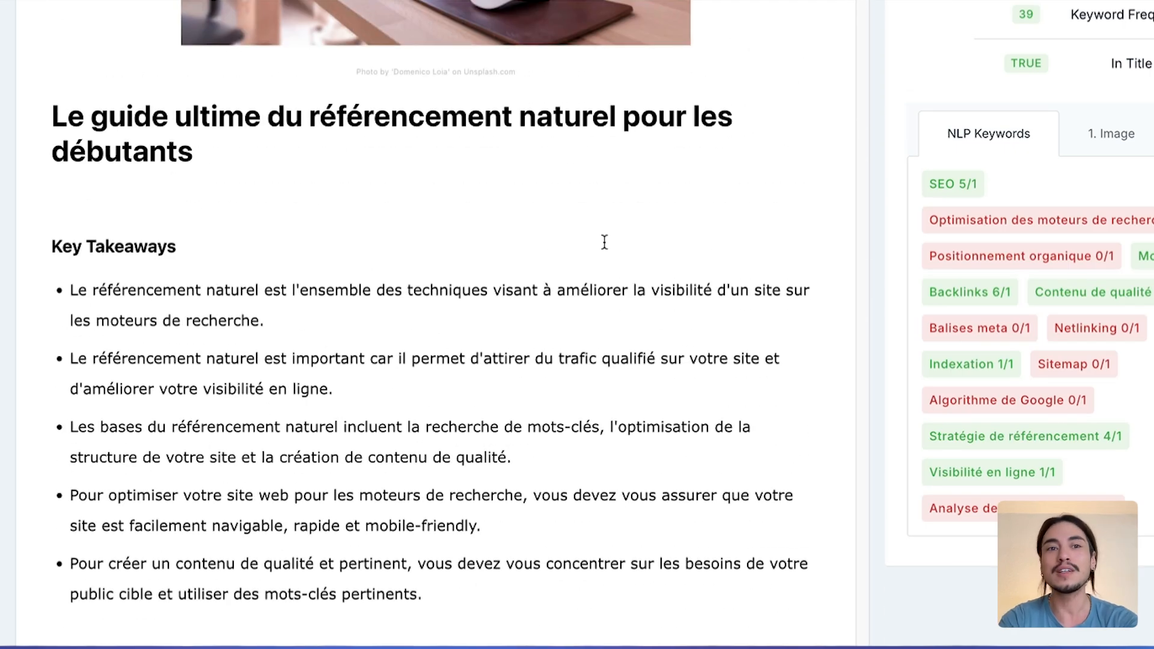
pyautogui.scroll(-10, 690, 415)
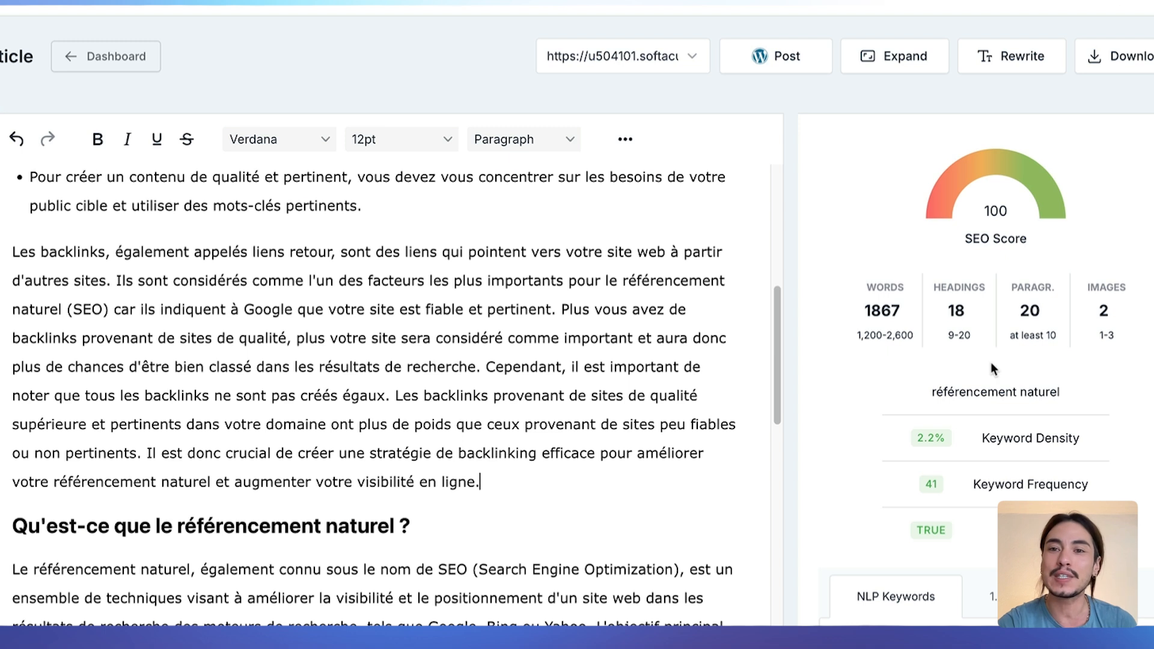
# - Replace the article's second image with a "business" search result showing a woman in a green sweater touching a laptop screen
pyautogui.scroll(-5, 991, 364)
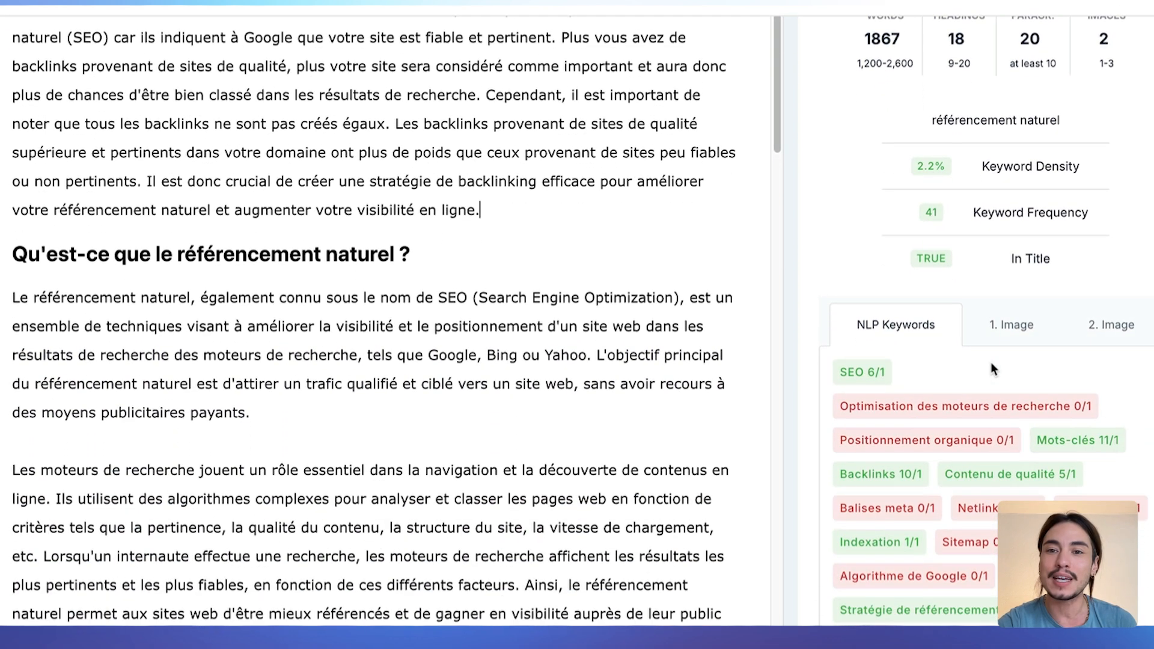
pyautogui.scroll(-2, 990, 362)
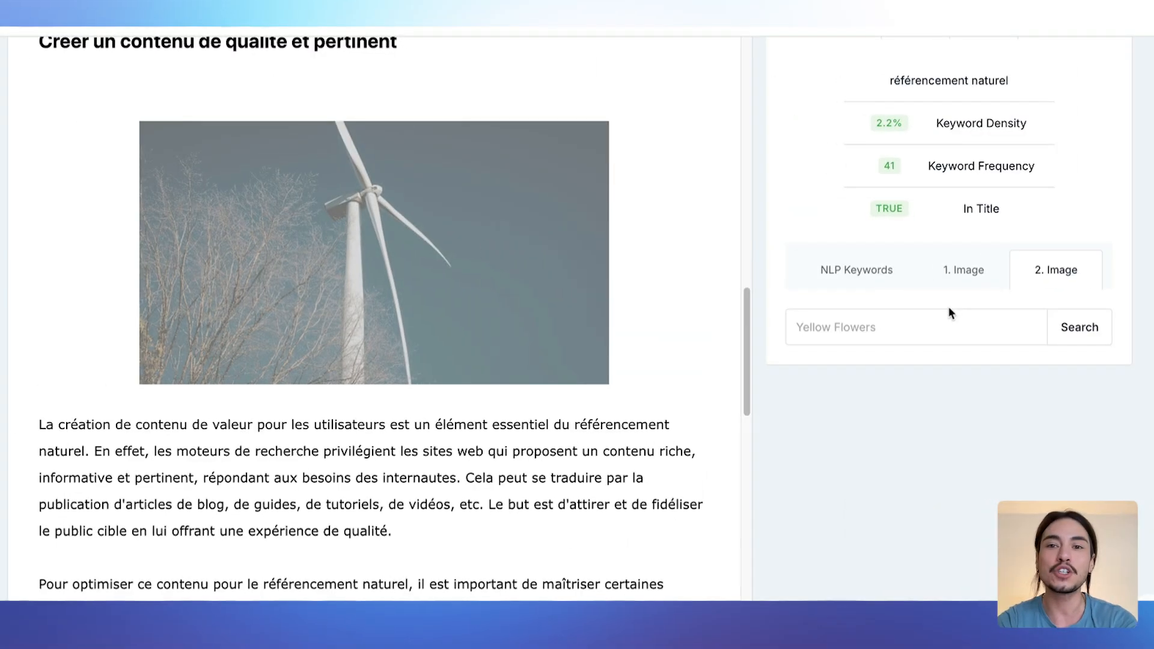
pyautogui.click(924, 314)
pyautogui.write('business')
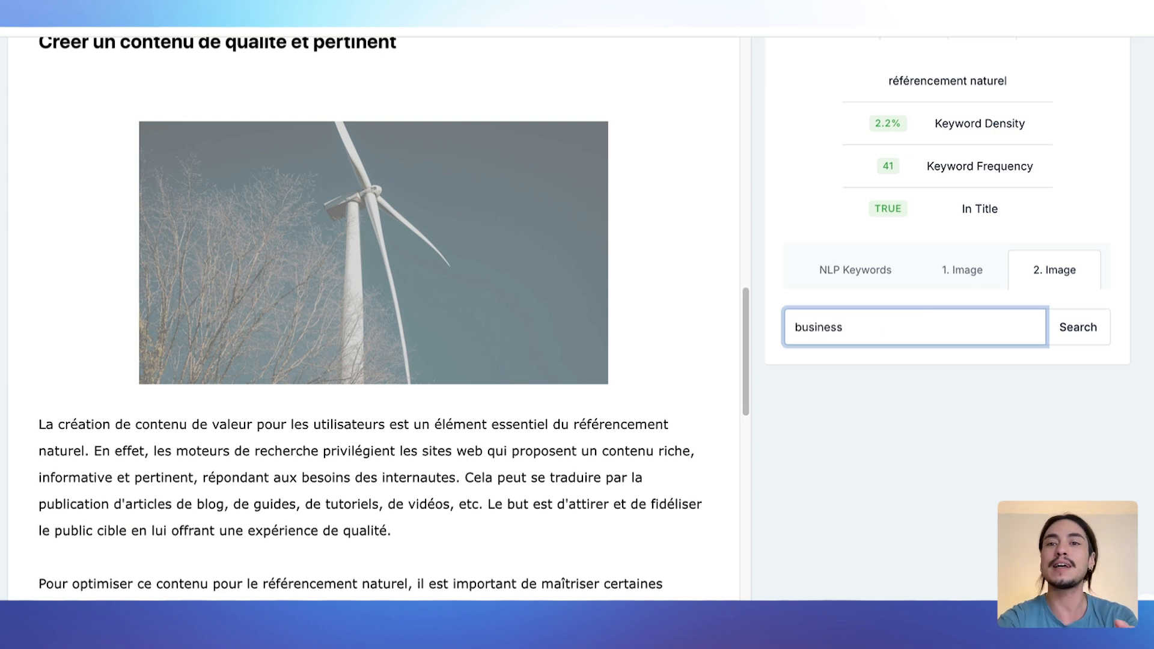
pyautogui.click(1069, 336)
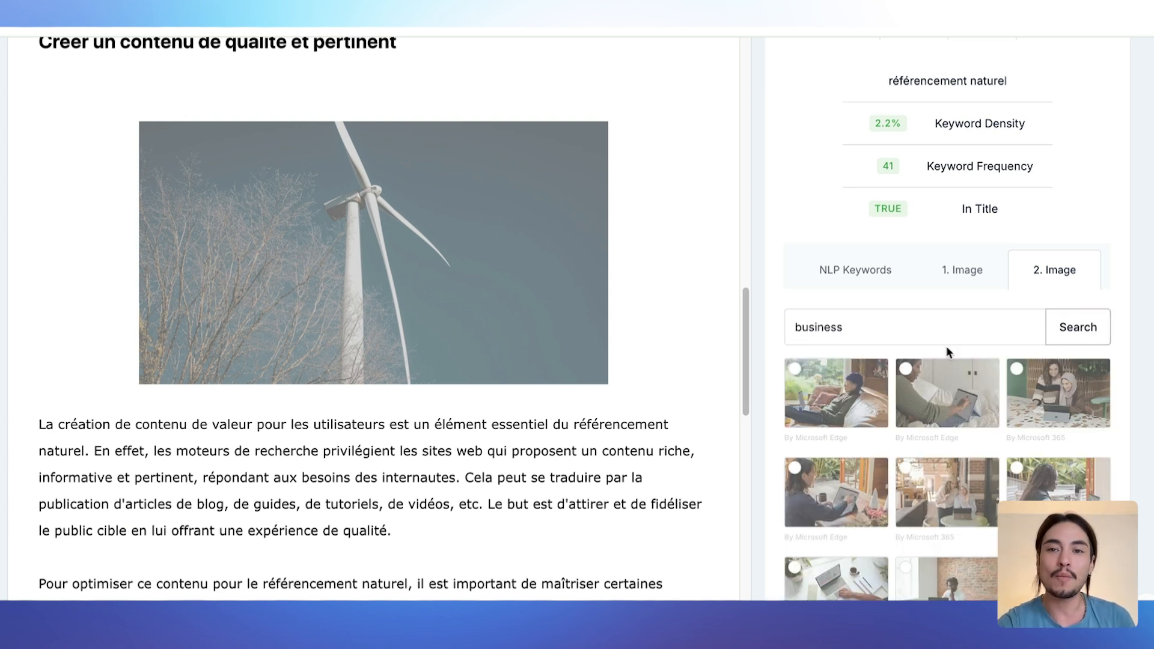
pyautogui.click(941, 385)
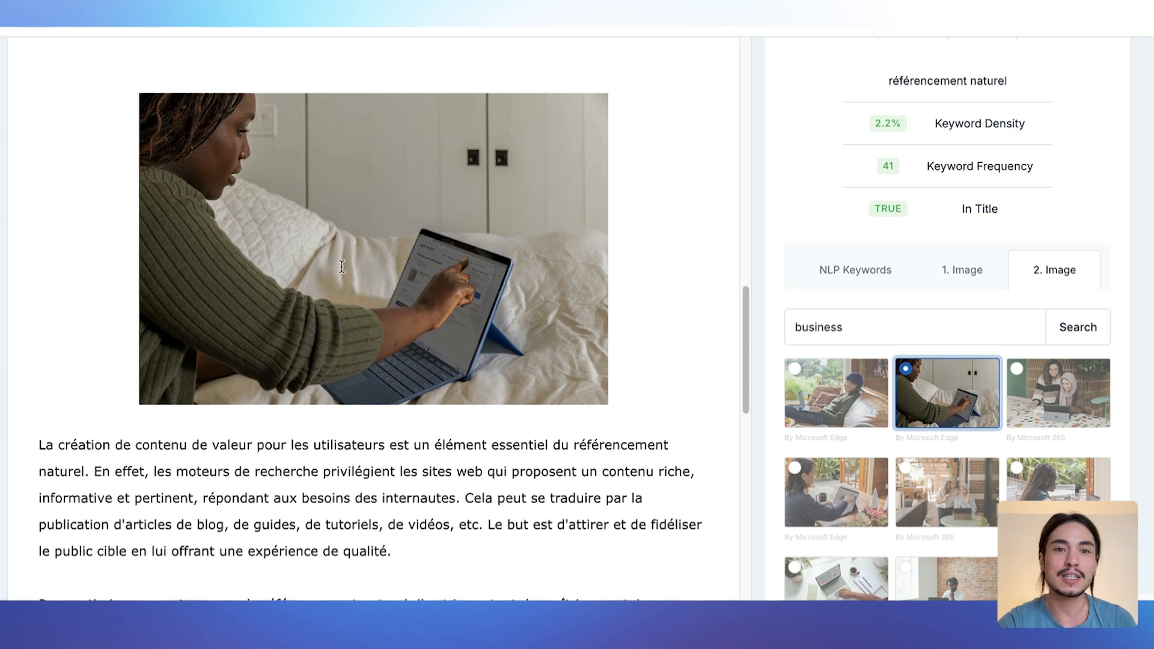
# - Review the rest of the article, including the embedded YouTube video and the FAQs, and open the download options
pyautogui.scroll(-10, 426, 289)
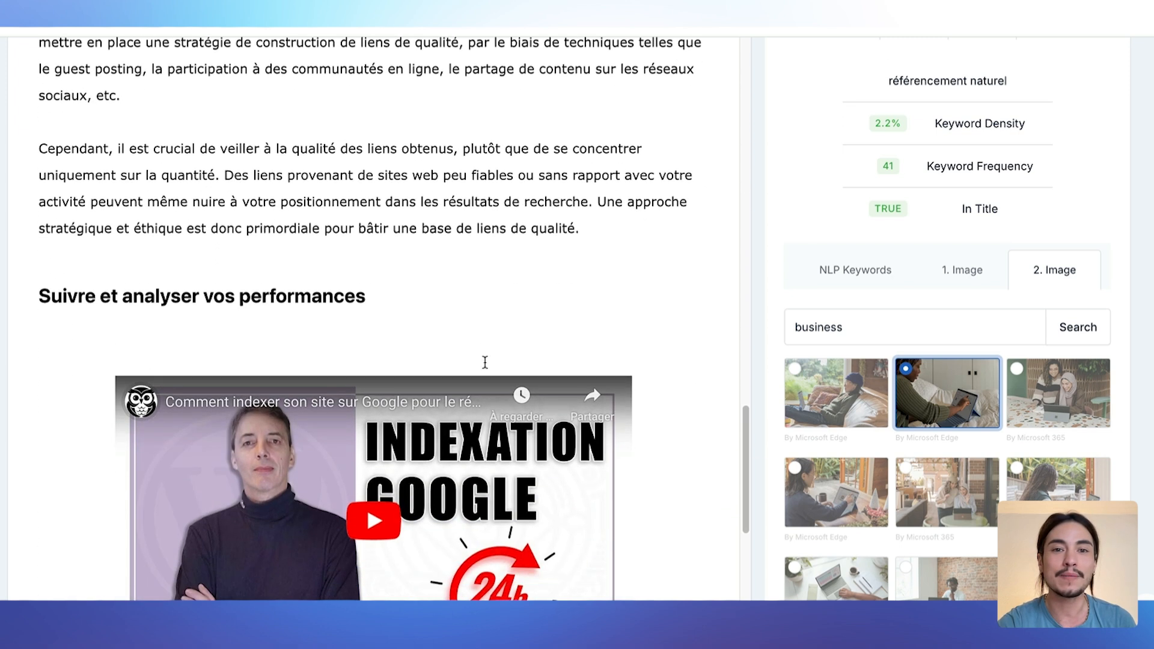
pyautogui.scroll(-2, 485, 362)
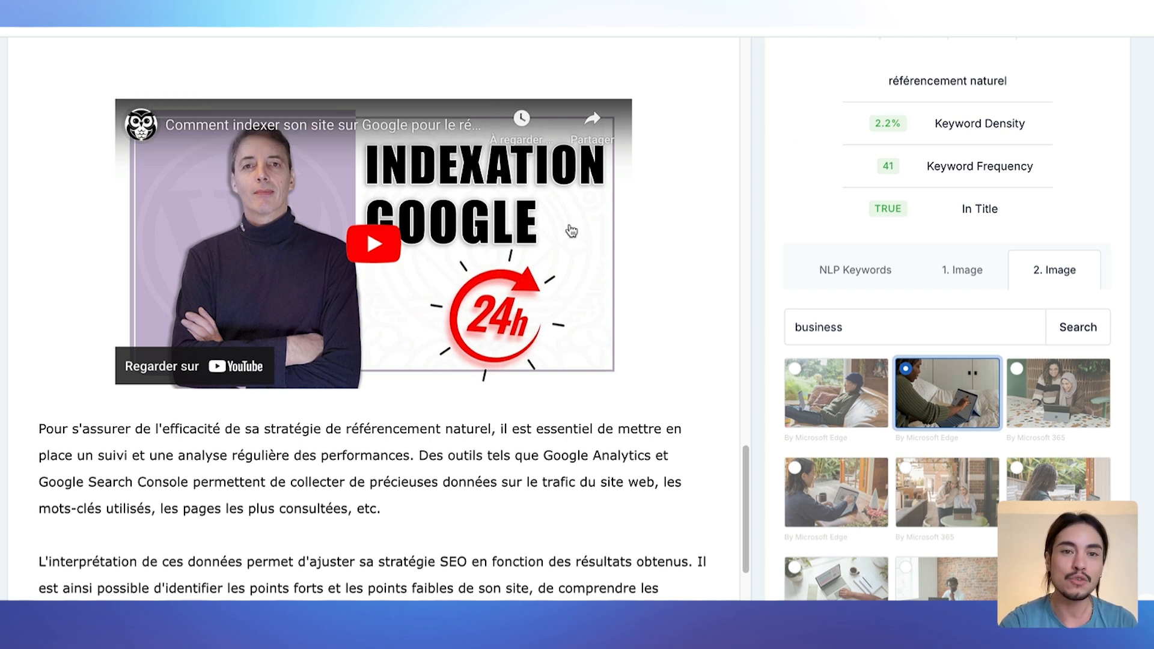
pyautogui.scroll(-3, 537, 233)
pyautogui.scroll(-20, 536, 233)
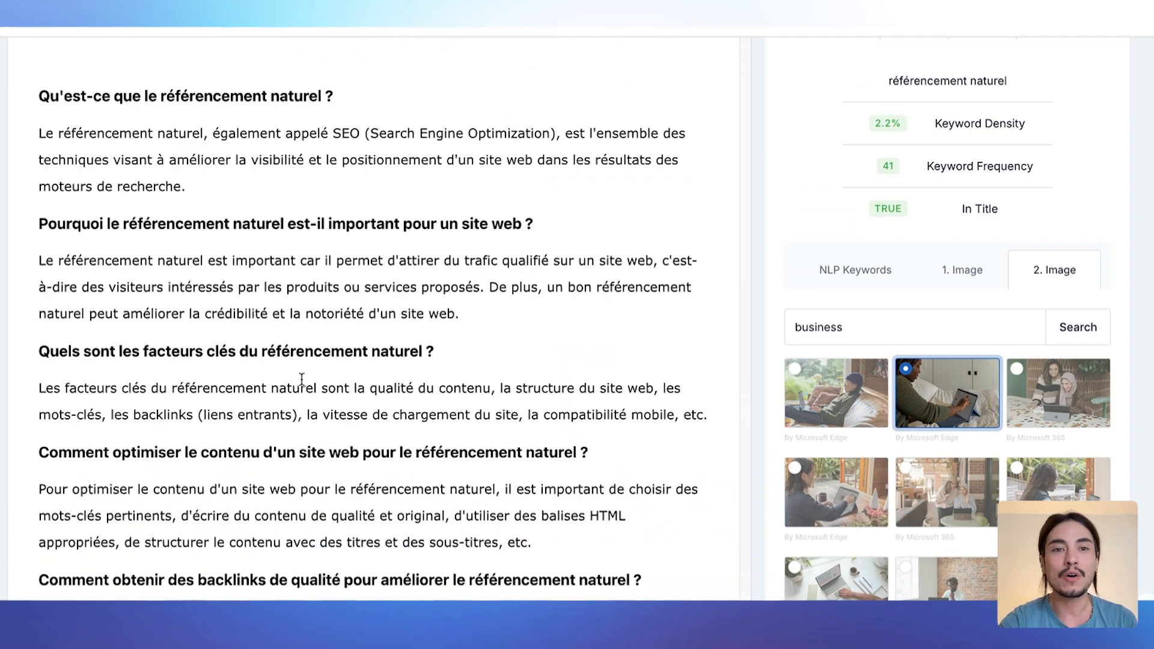
pyautogui.scroll(-1, 302, 379)
pyautogui.scroll(20, 301, 378)
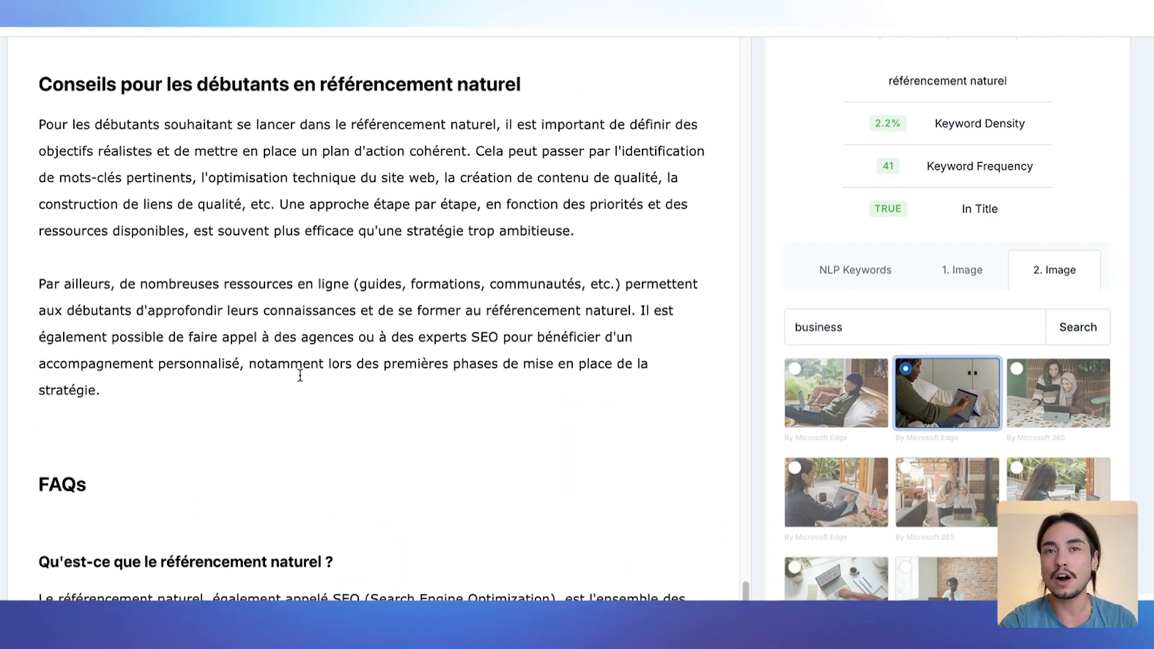
pyautogui.scroll(15, 300, 374)
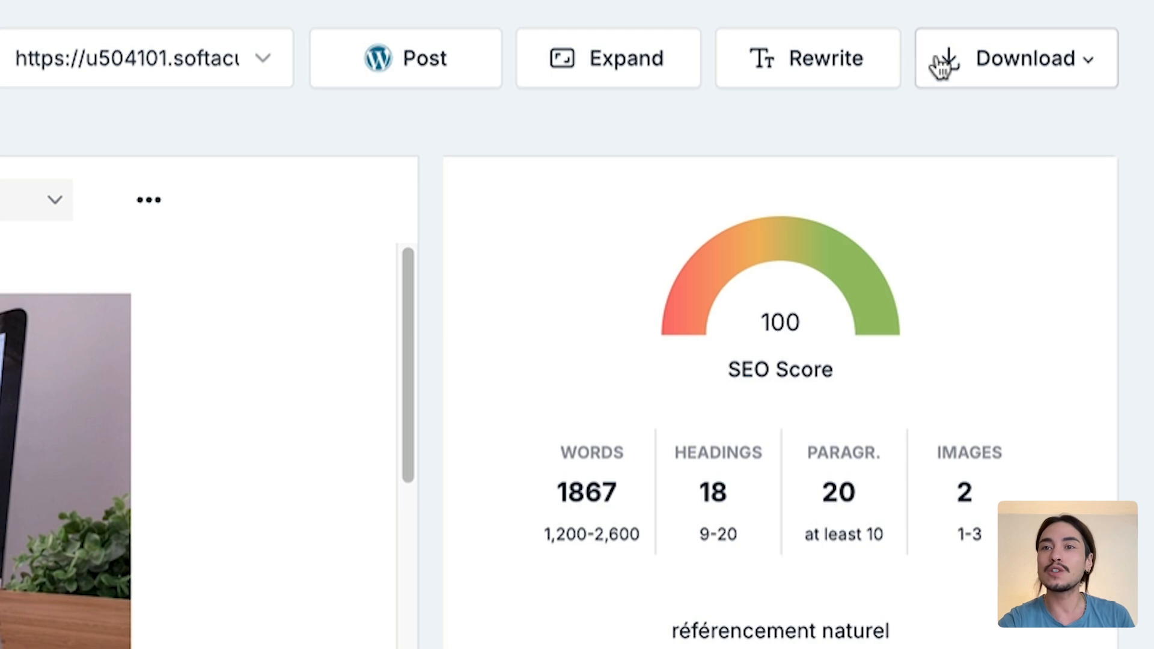
pyautogui.click(961, 69)
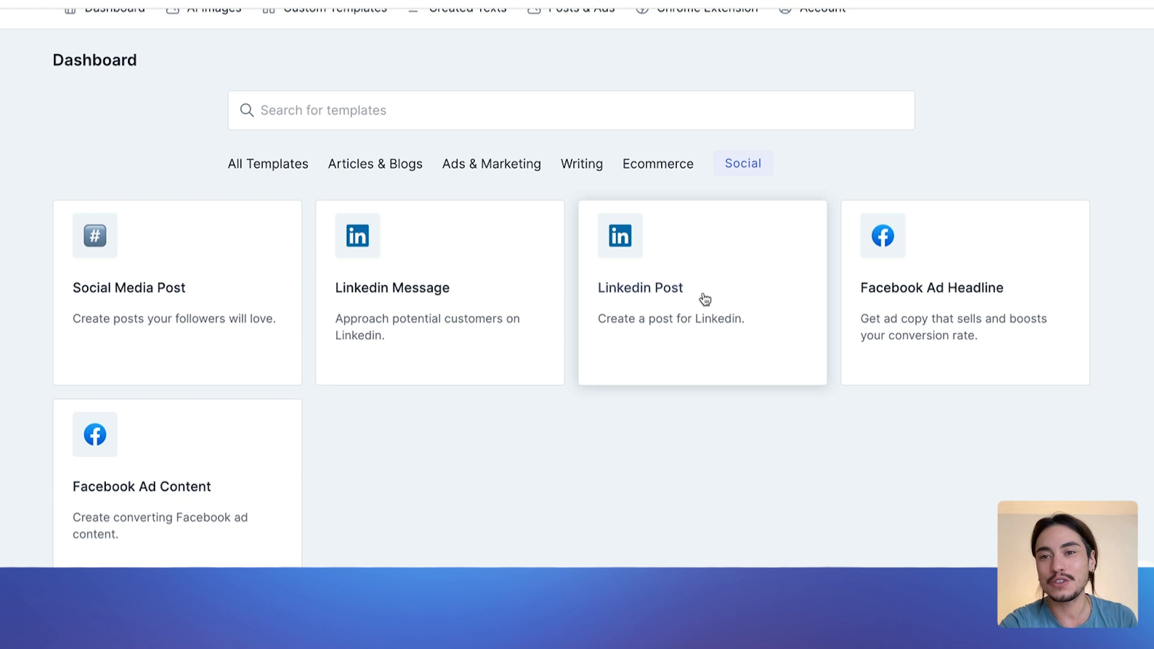
# - Start a Linkedin Post with the topic "référencement naturel" and the Professional Tone
pyautogui.click(705, 299)
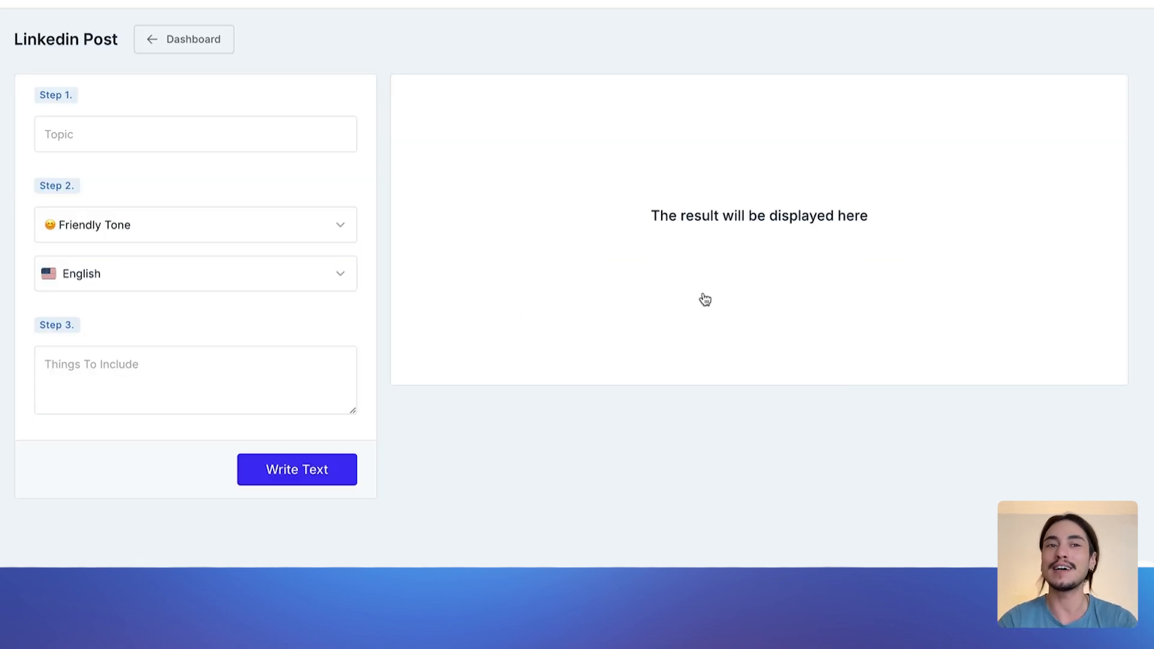
pyautogui.click(226, 139)
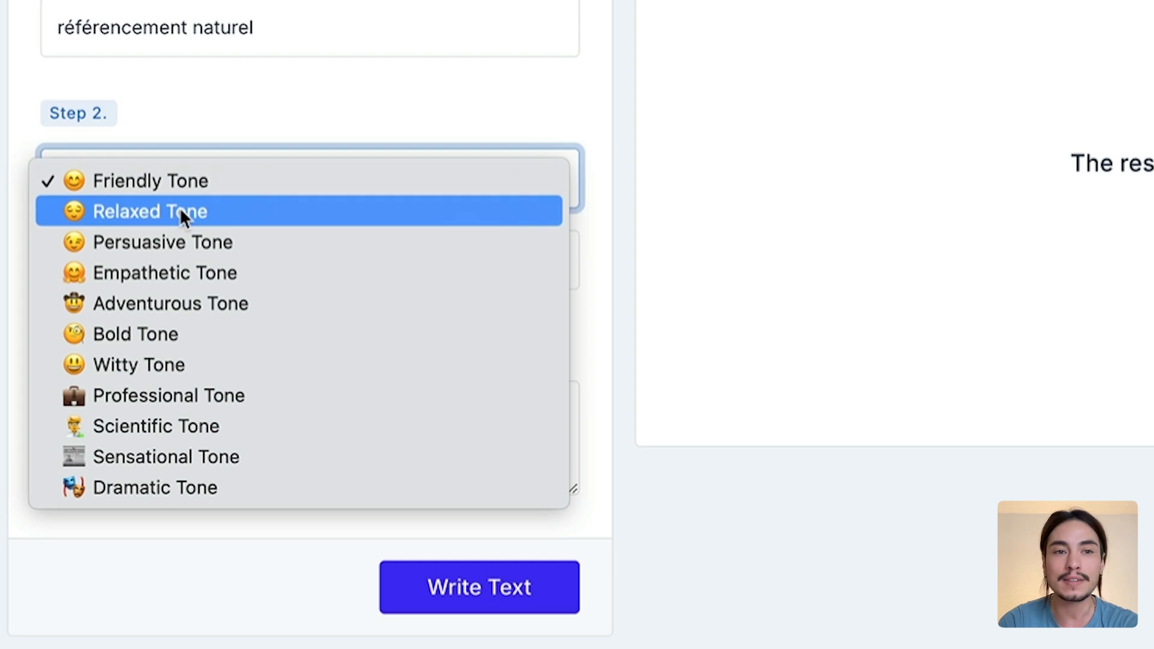
pyautogui.click(126, 390)
# - Set the Linkedin post's output language to French
pyautogui.click(211, 262)
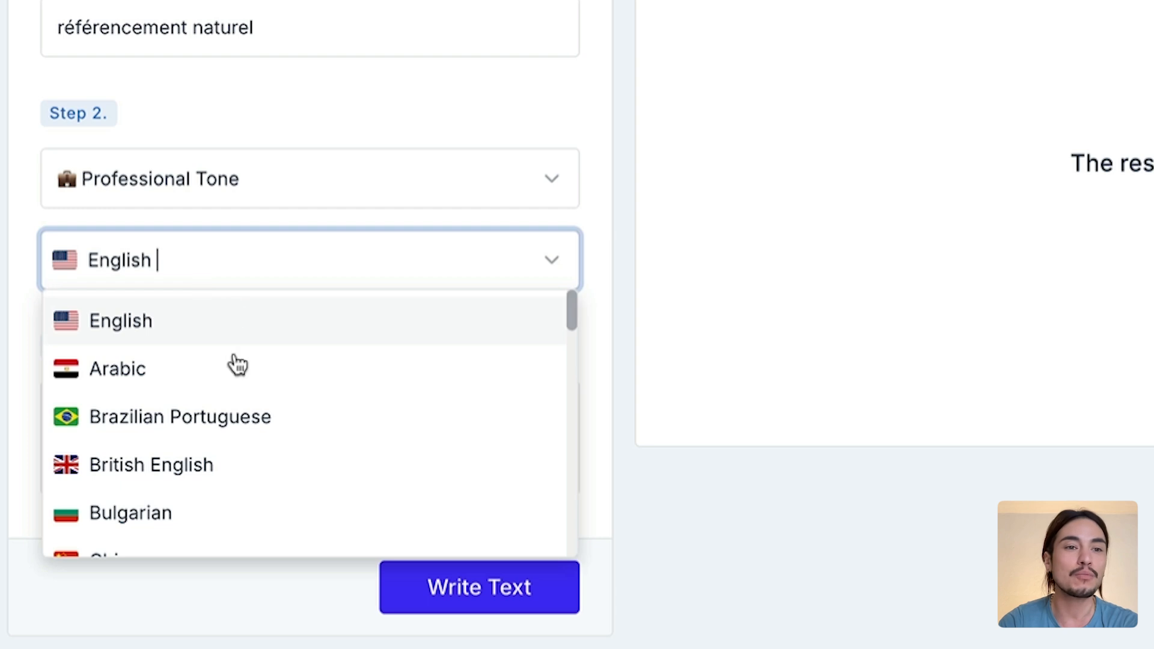
pyautogui.scroll(-10, 241, 373)
pyautogui.scroll(-5, 243, 394)
pyautogui.scroll(20, 244, 394)
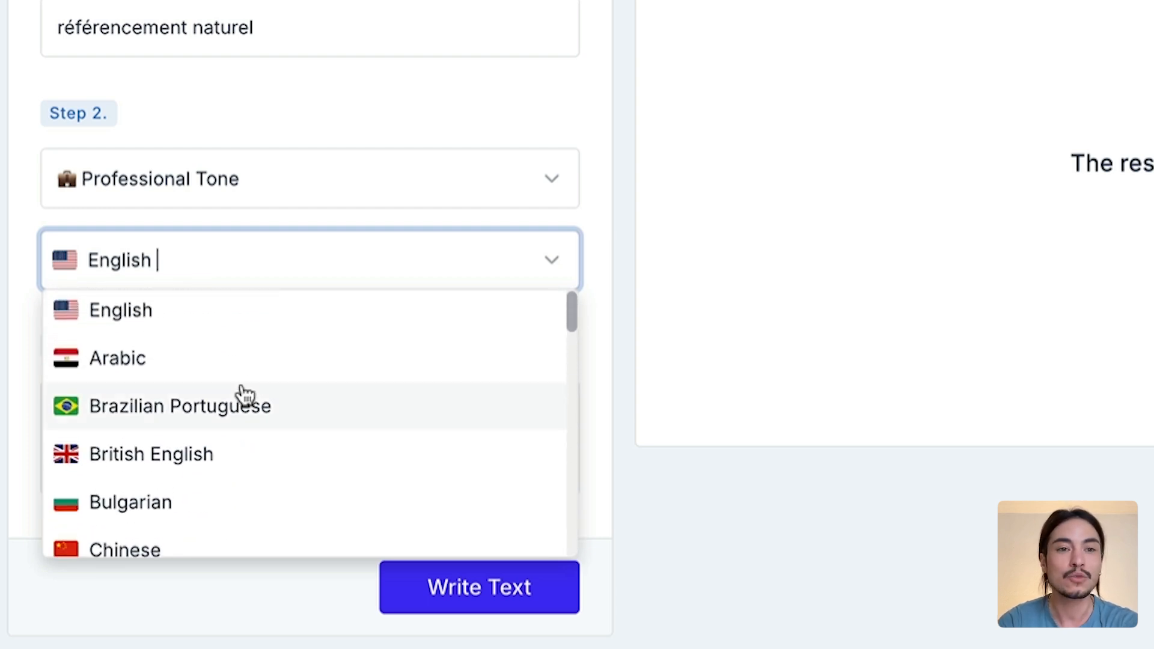
pyautogui.write('fr')
pyautogui.click(188, 322)
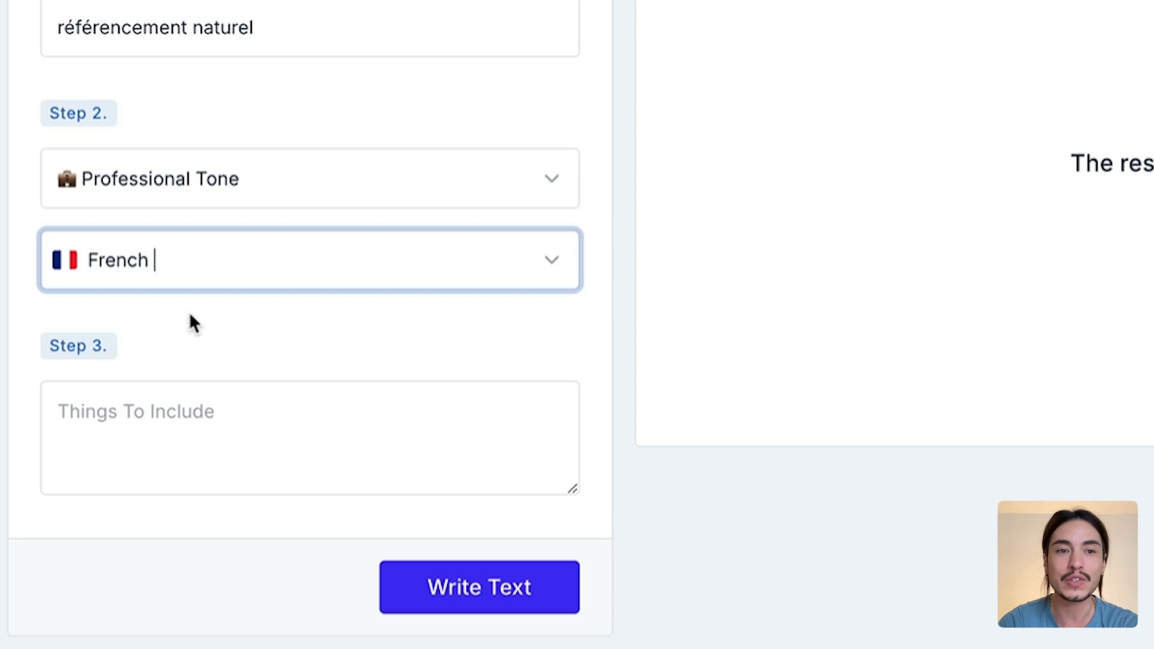
# - Add "débutant en SEO" and "référencer son blog" on separate lines as things to include, and generate the Linkedin post
pyautogui.click(139, 426)
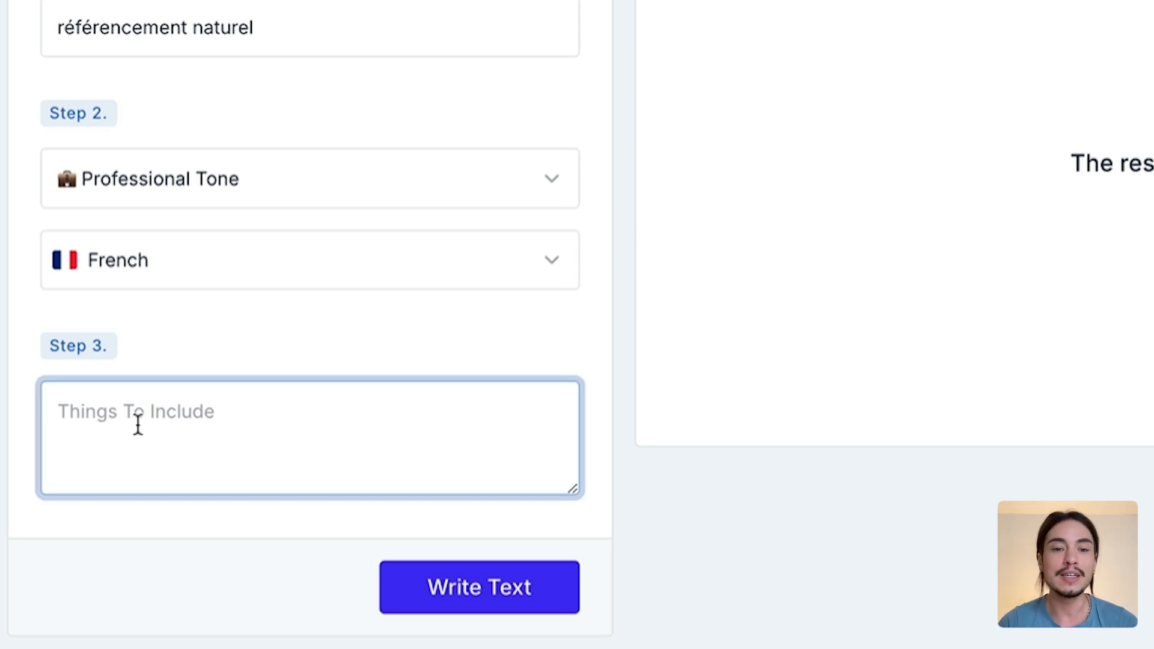
pyautogui.write('déb')
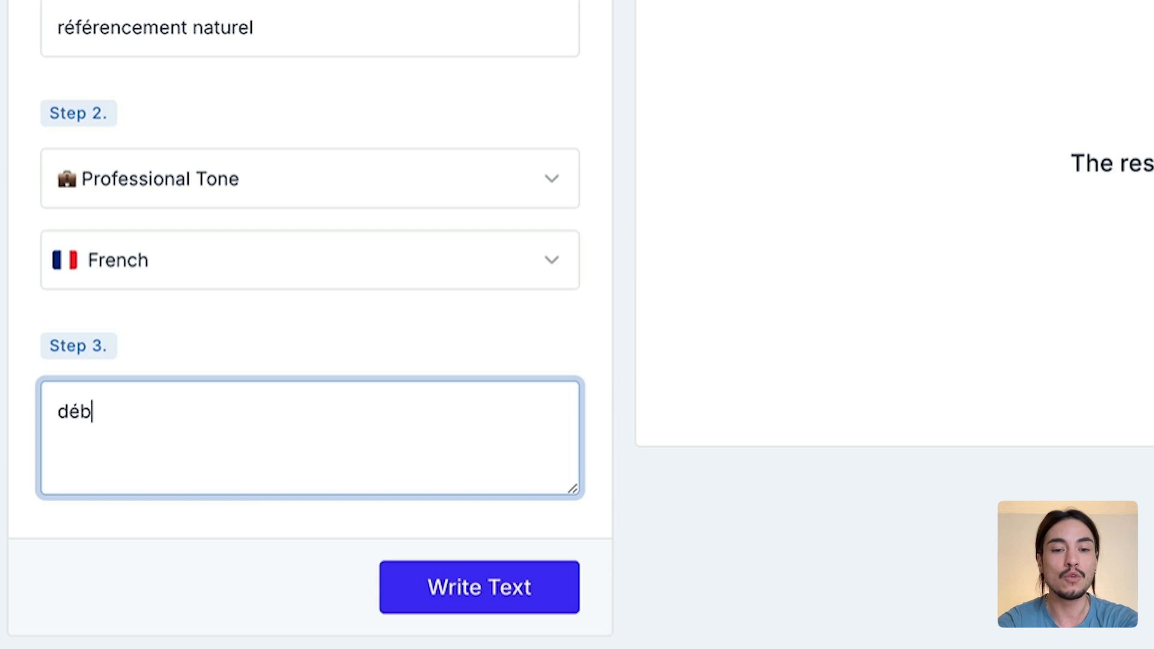
pyautogui.write('utant en SE')
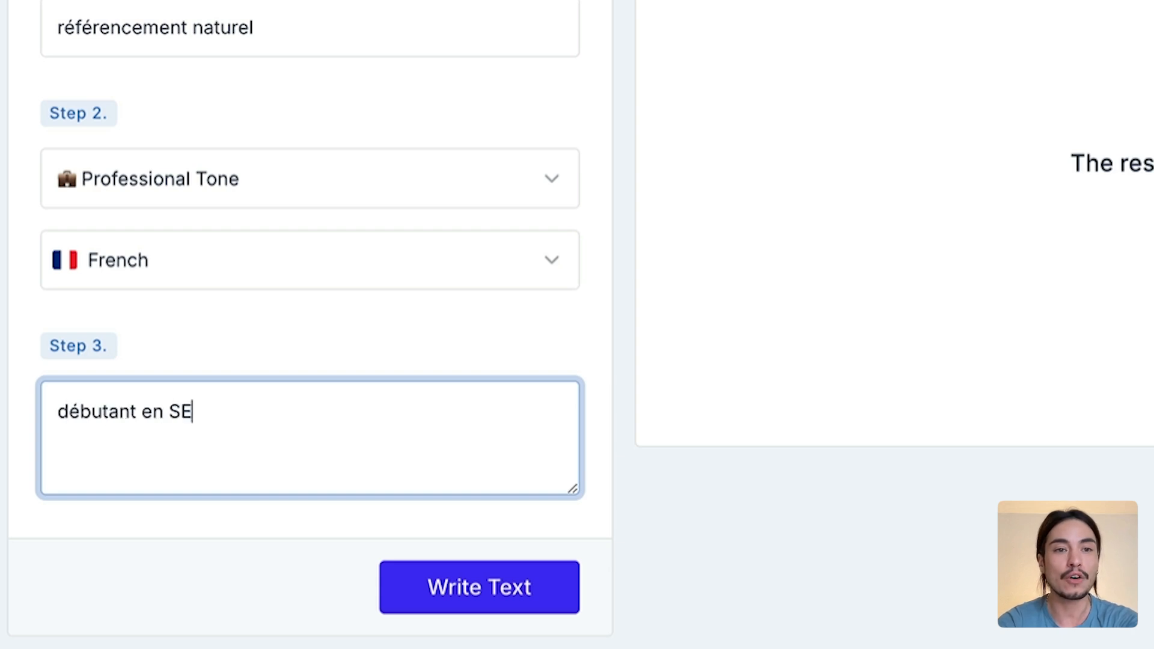
pyautogui.write('O référe')
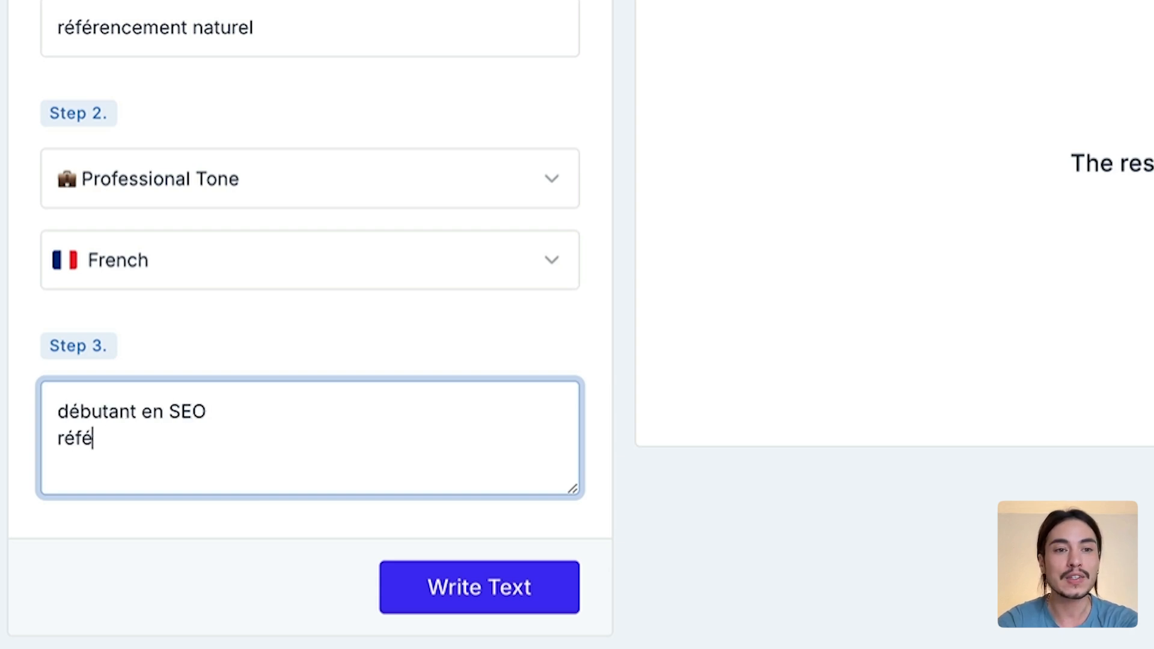
pyautogui.write('ncer son blog')
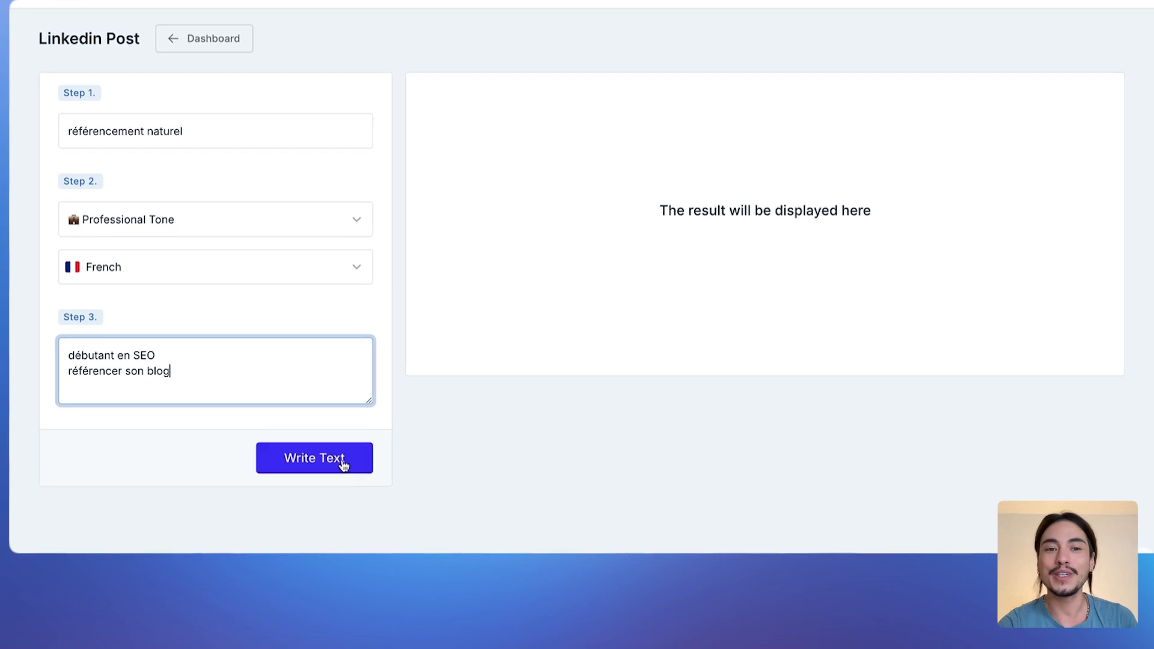
pyautogui.click(504, 581)
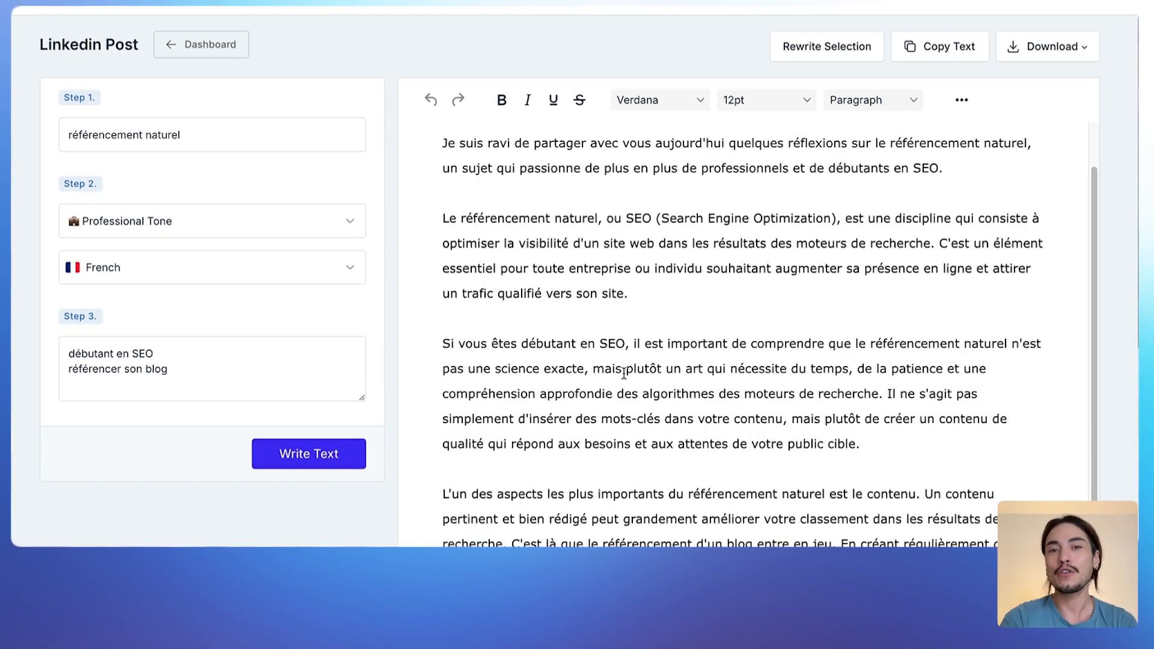
# - Read through the generated Linkedin post and copy its text
pyautogui.scroll(-4, 623, 372)
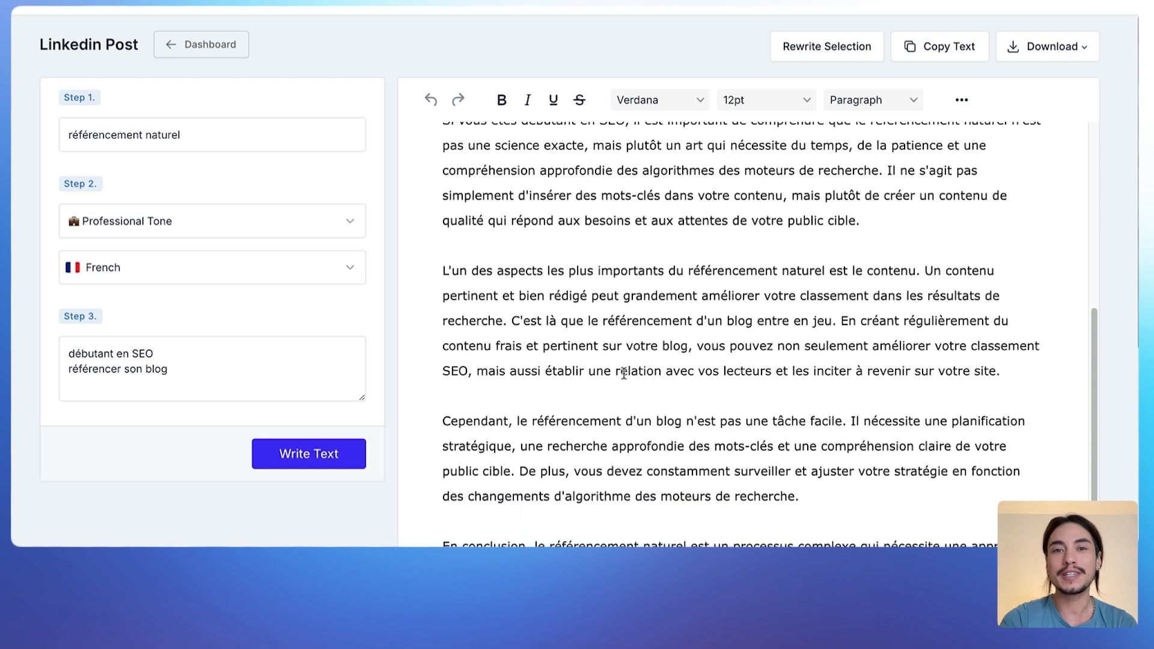
pyautogui.scroll(-2, 623, 372)
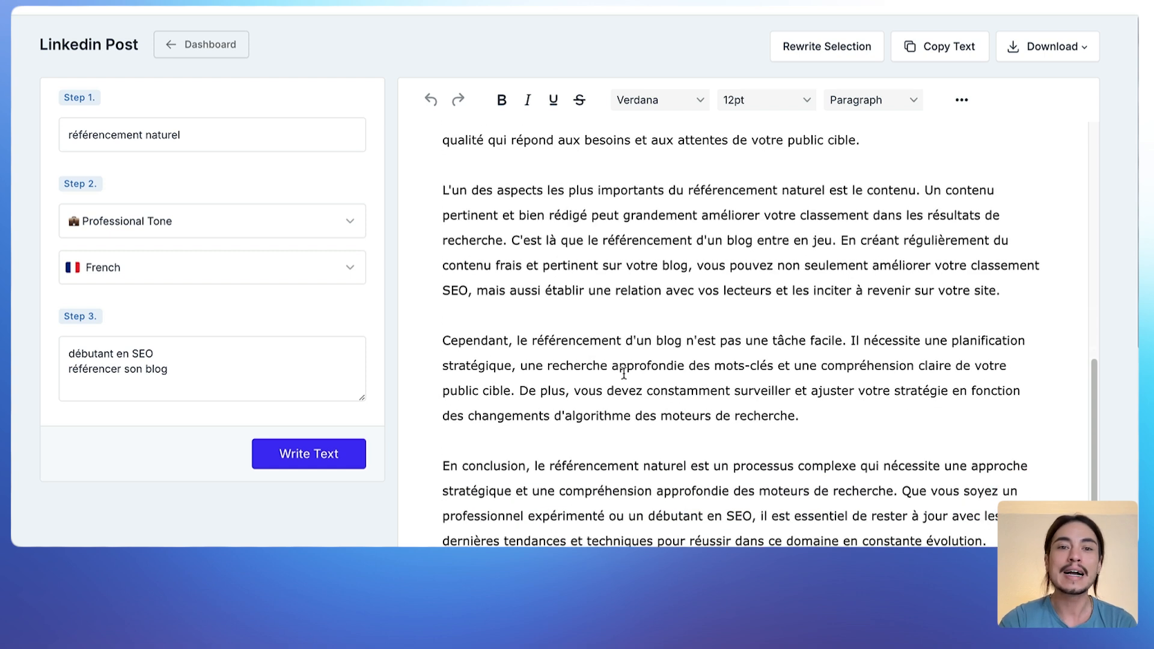
pyautogui.click(955, 45)
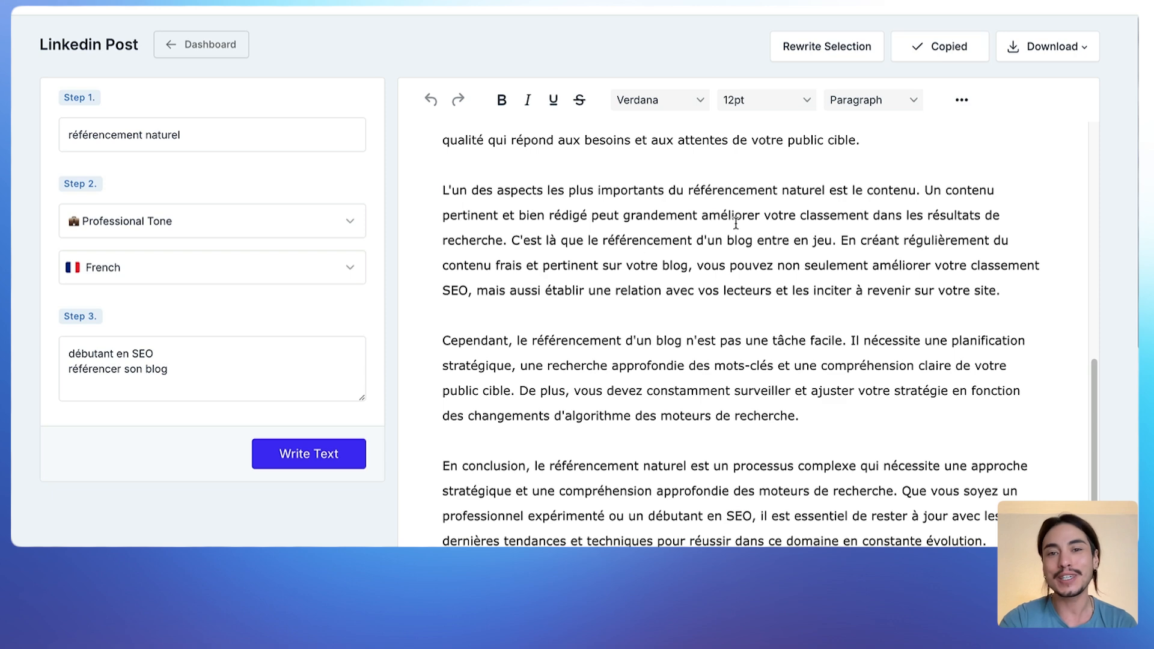
# - Open the custom template "Email prospection SEO"
pyautogui.scroll(4, 735, 223)
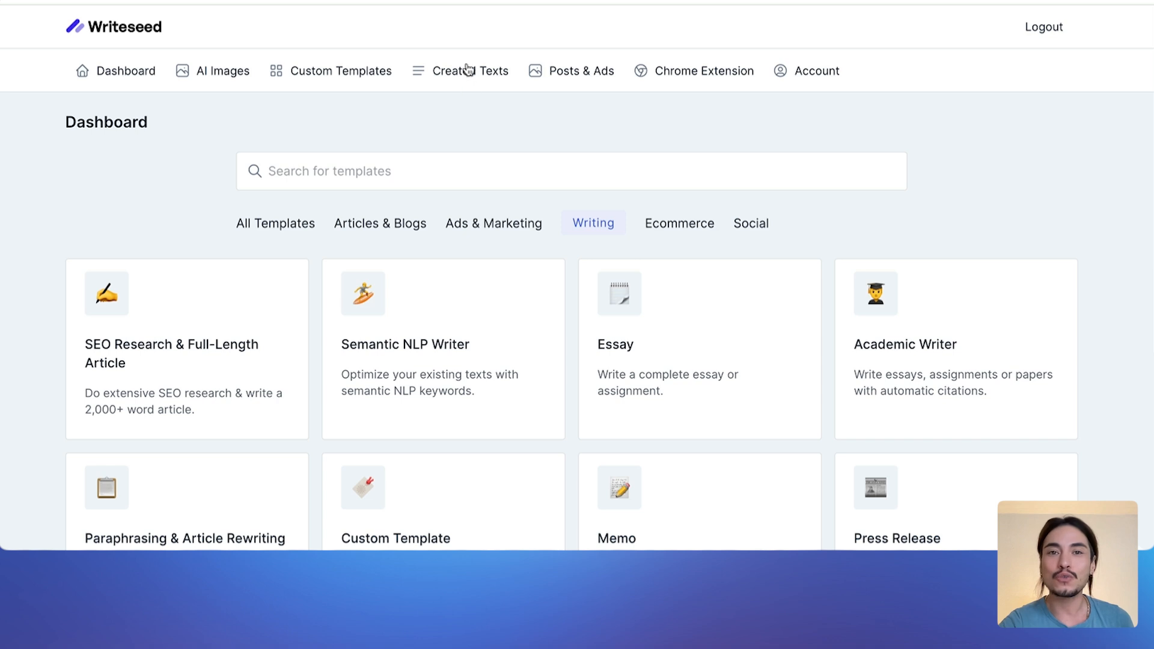
pyautogui.click(344, 74)
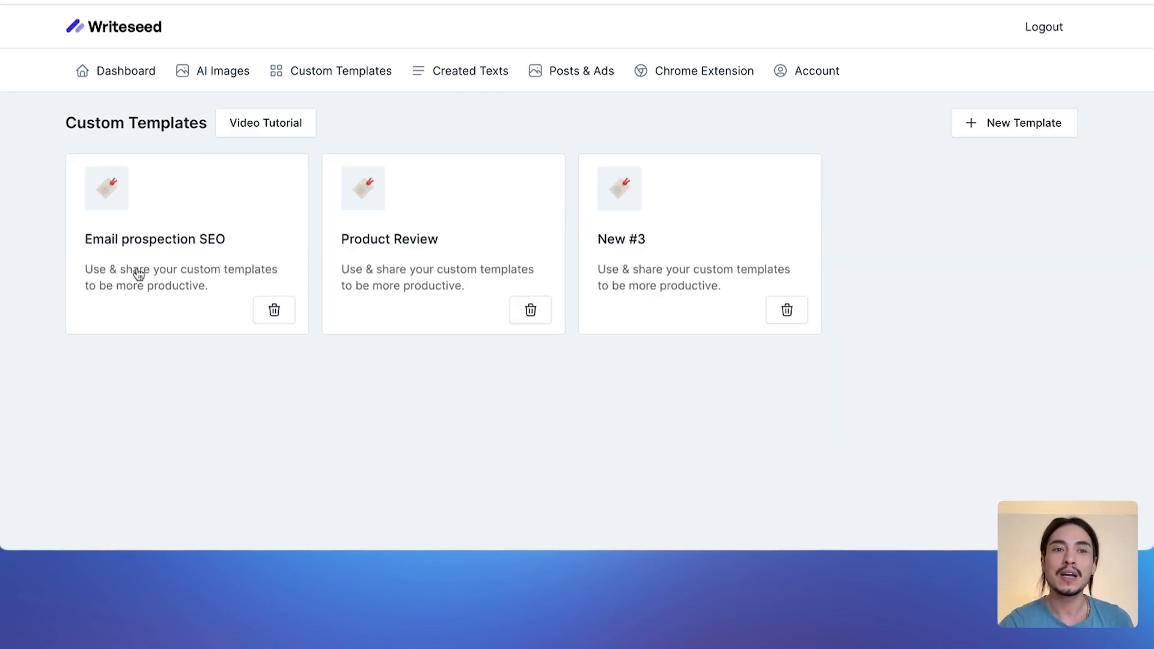
pyautogui.click(165, 227)
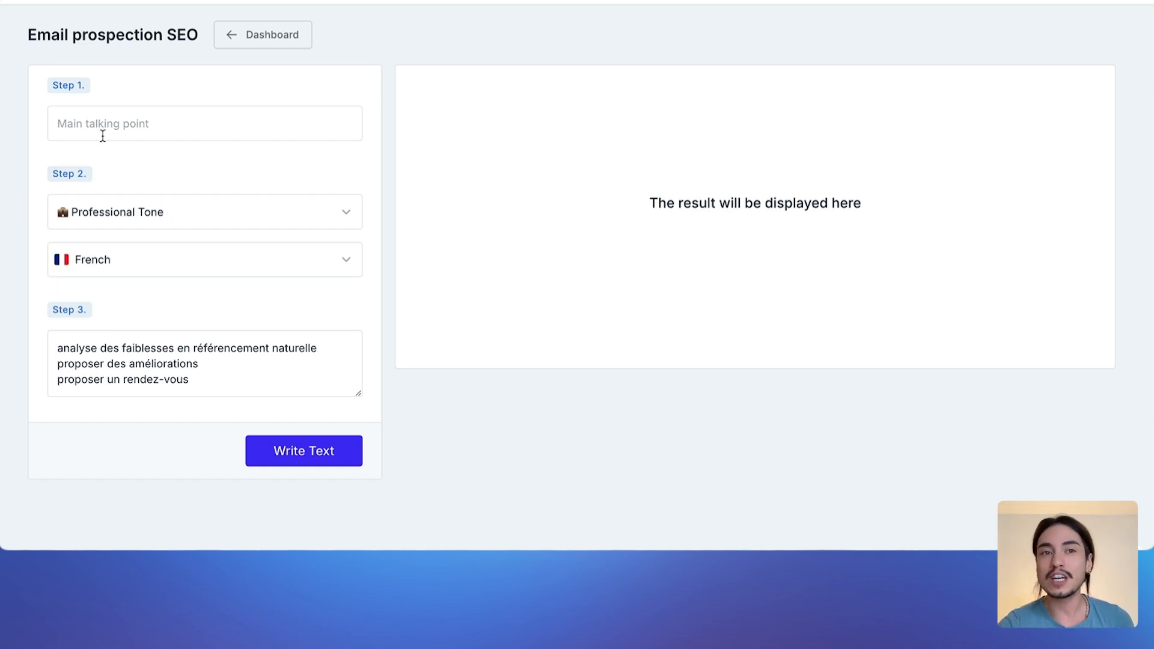
# - Enter "proposer des services en SEO" as the main talking point and generate the French prospecting email in a professional tone
pyautogui.moveTo(29, 34); pyautogui.dragTo(188, 33)
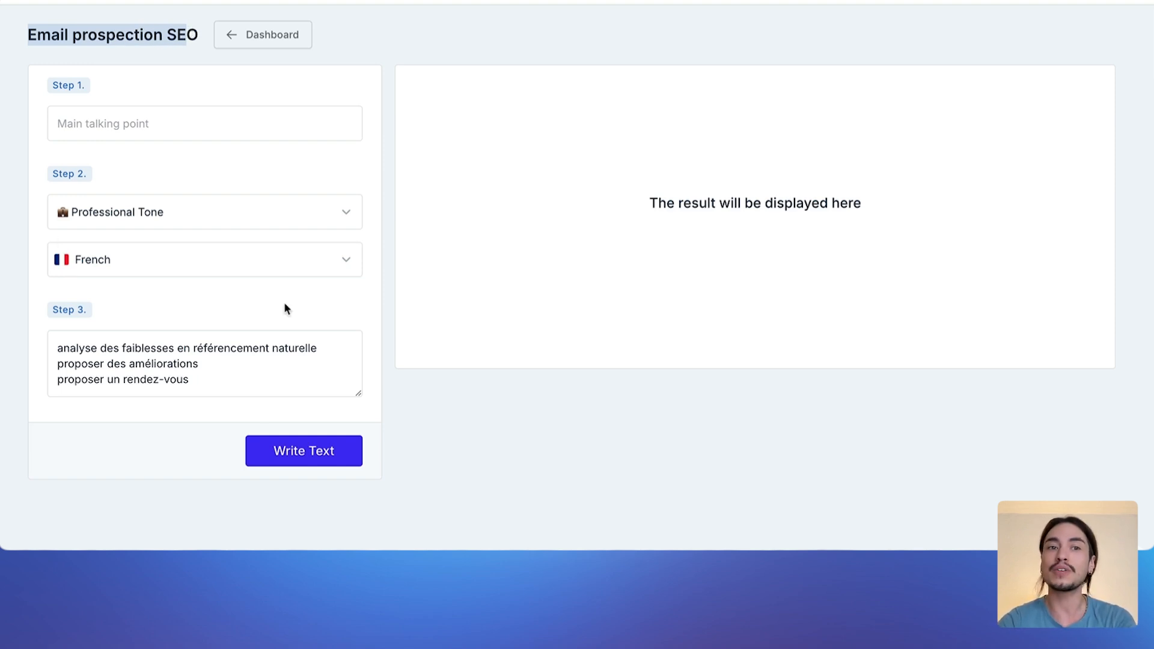
pyautogui.click(227, 211)
pyautogui.click(226, 212)
pyautogui.moveTo(63, 348); pyautogui.dragTo(227, 408)
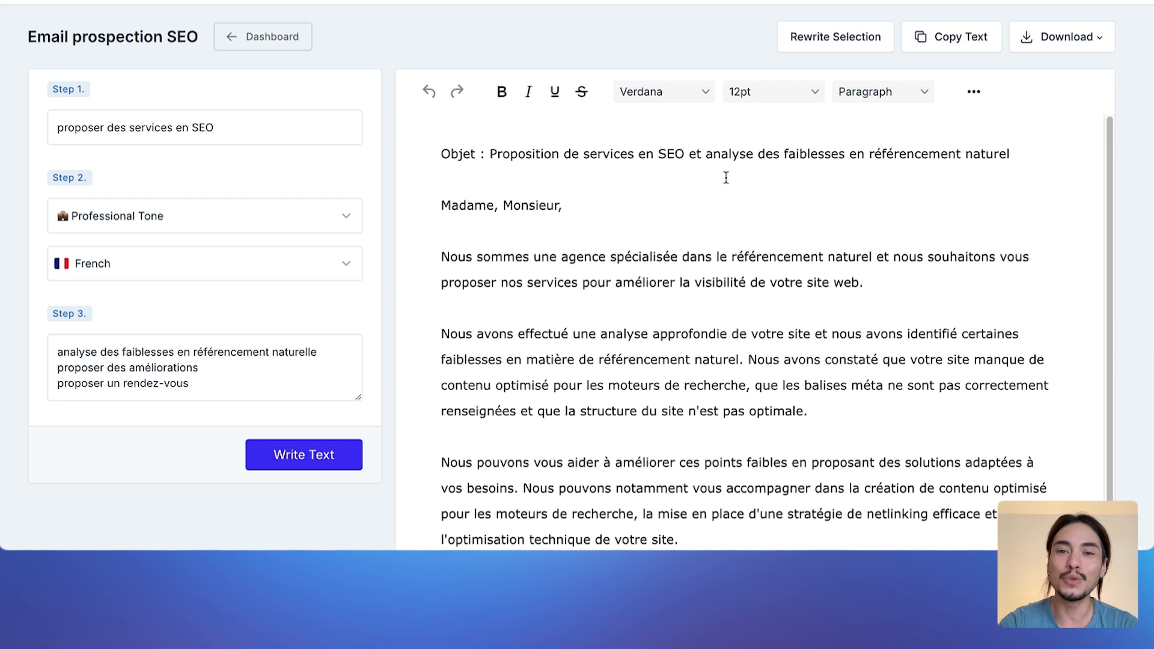
# - Read through the generated prospecting email from subject to signature and return to the dashboard
pyautogui.scroll(-10, 618, 313)
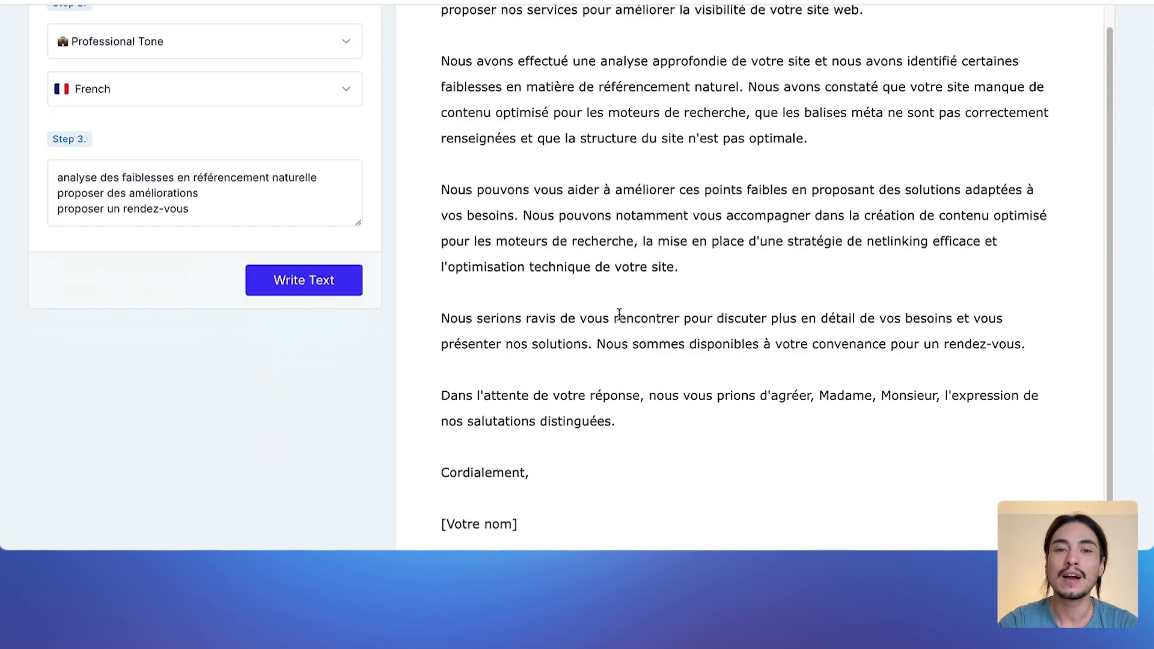
pyautogui.scroll(10, 619, 313)
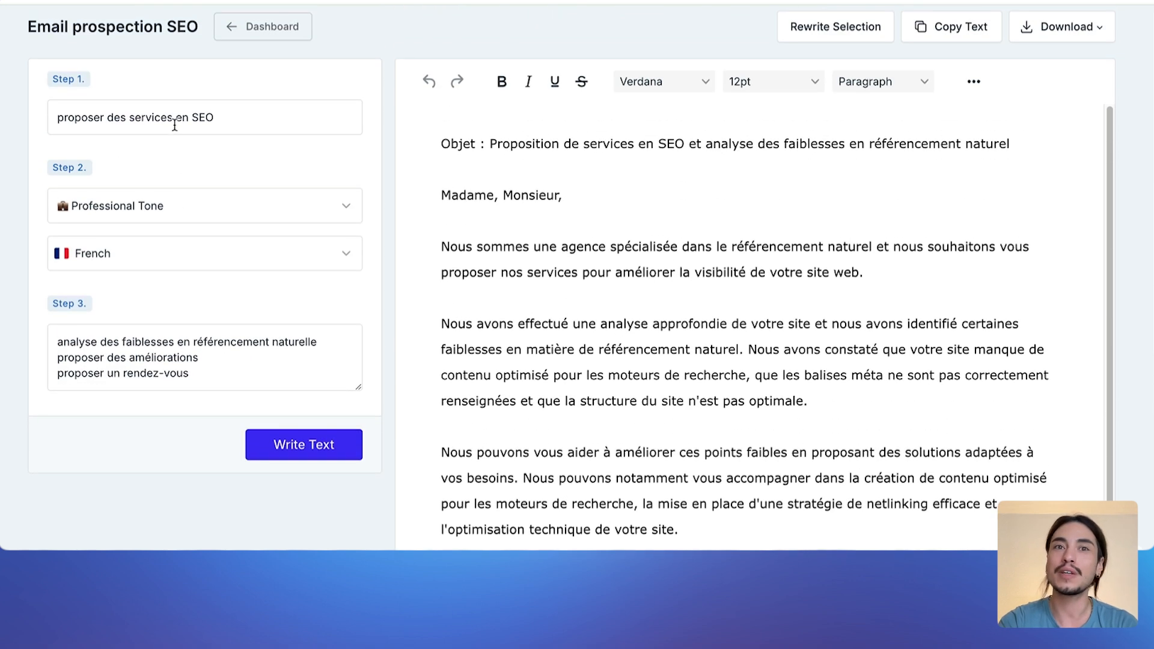
pyautogui.click(216, 28)
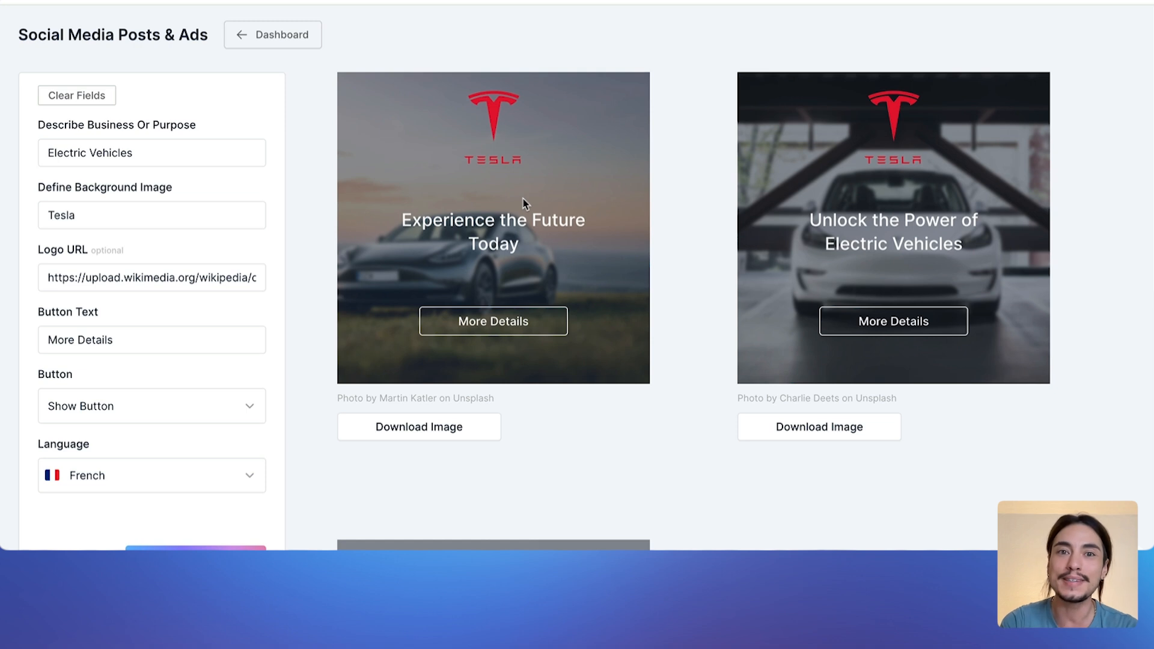
# - Clear the sample Tesla ad's fields in Social Media Posts & Ads and describe the business as "coaching sportif"
pyautogui.scroll(-3, 535, 312)
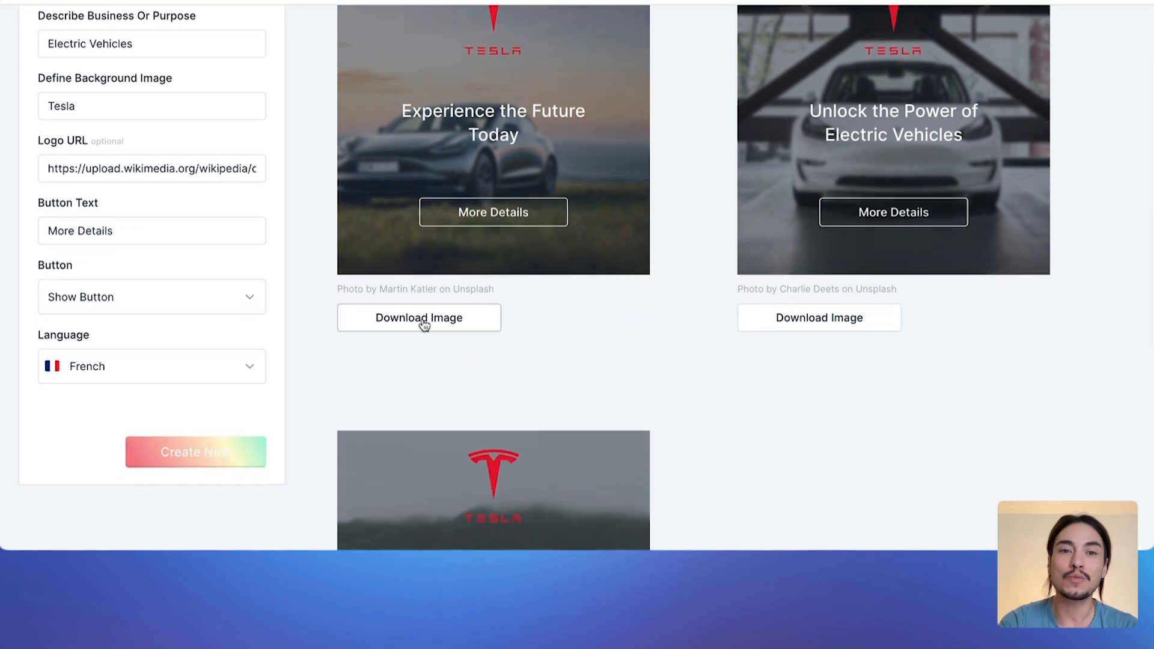
pyautogui.scroll(3, 442, 319)
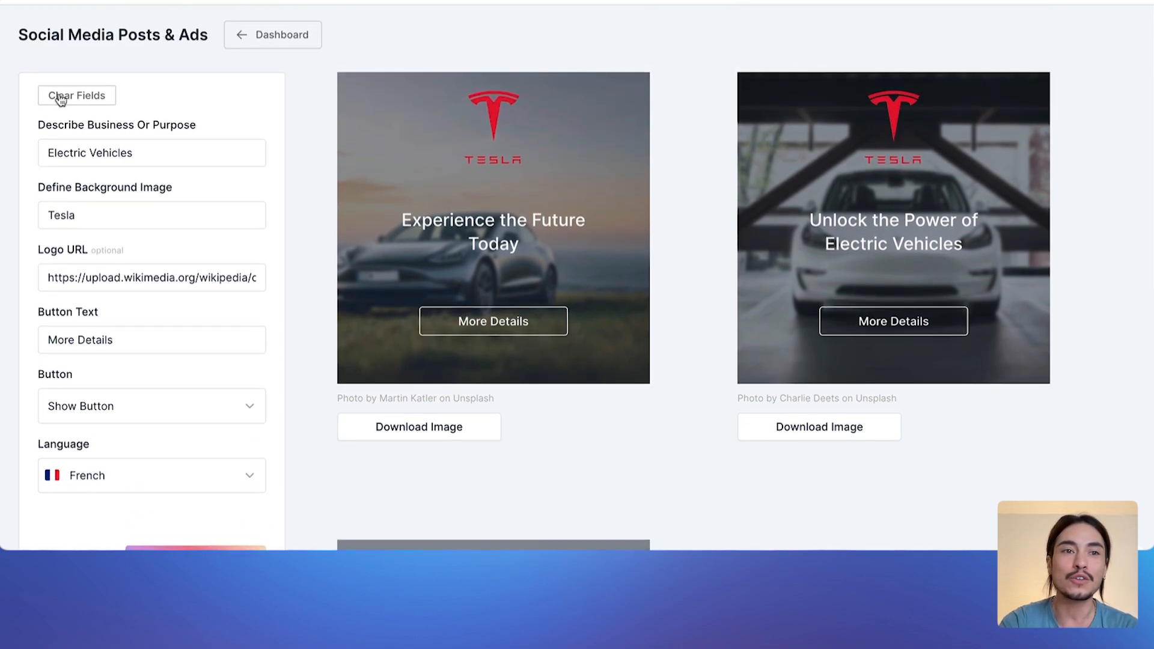
pyautogui.click(60, 98)
pyautogui.click(121, 149)
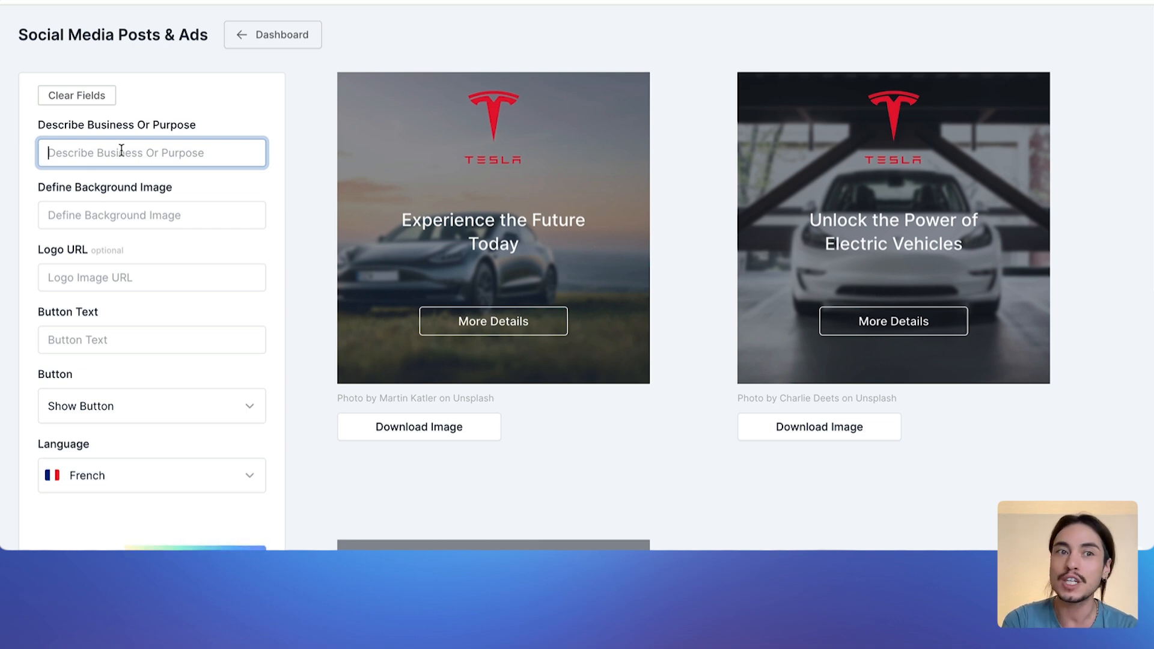
# - Define the ad's background image as "sport, fitness"
pyautogui.click(91, 215)
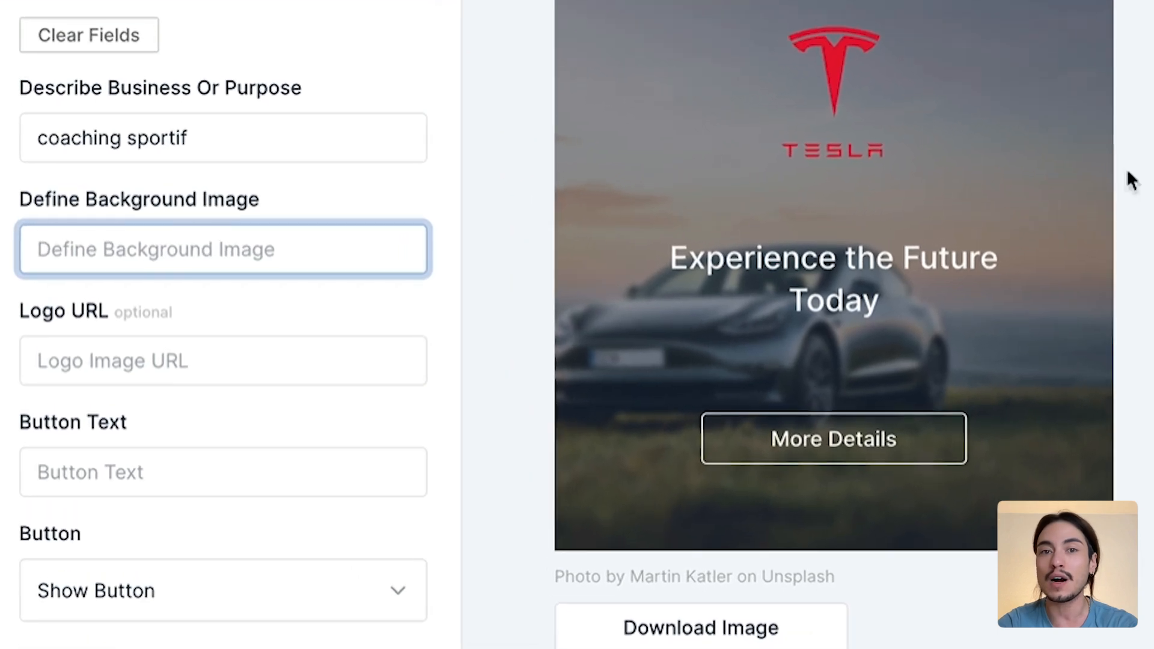
pyautogui.write('s')
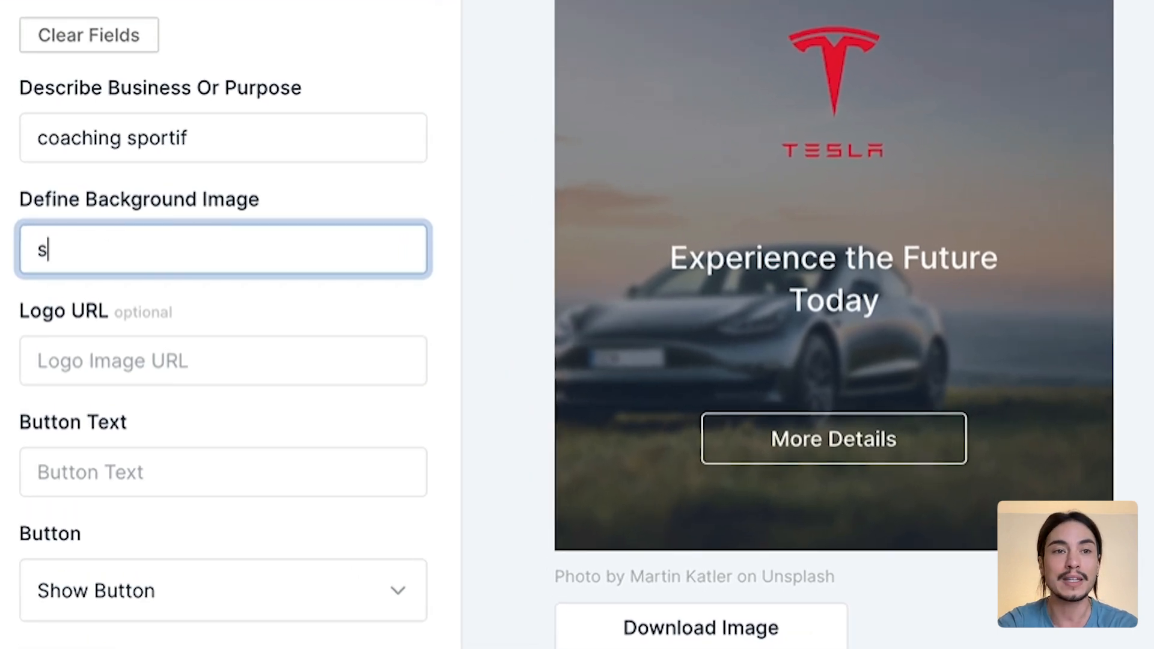
pyautogui.write('port, fitness')
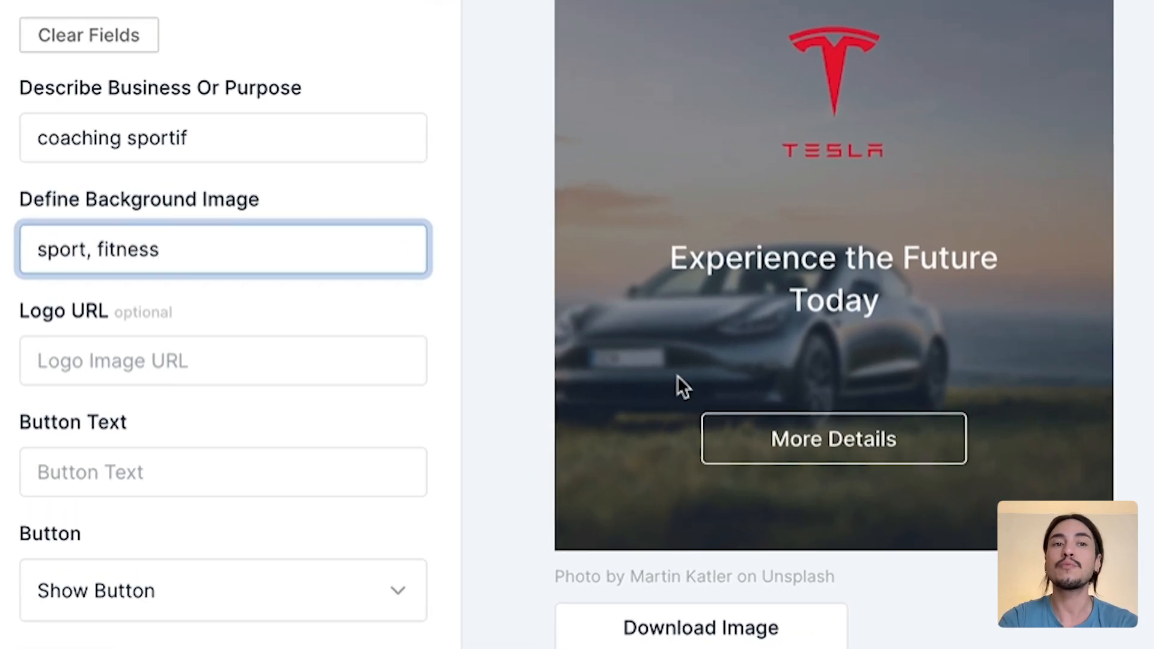
# - Leave the logo empty, set the button text to "prendre un rdv", and create the new ads in French
pyautogui.click(342, 368)
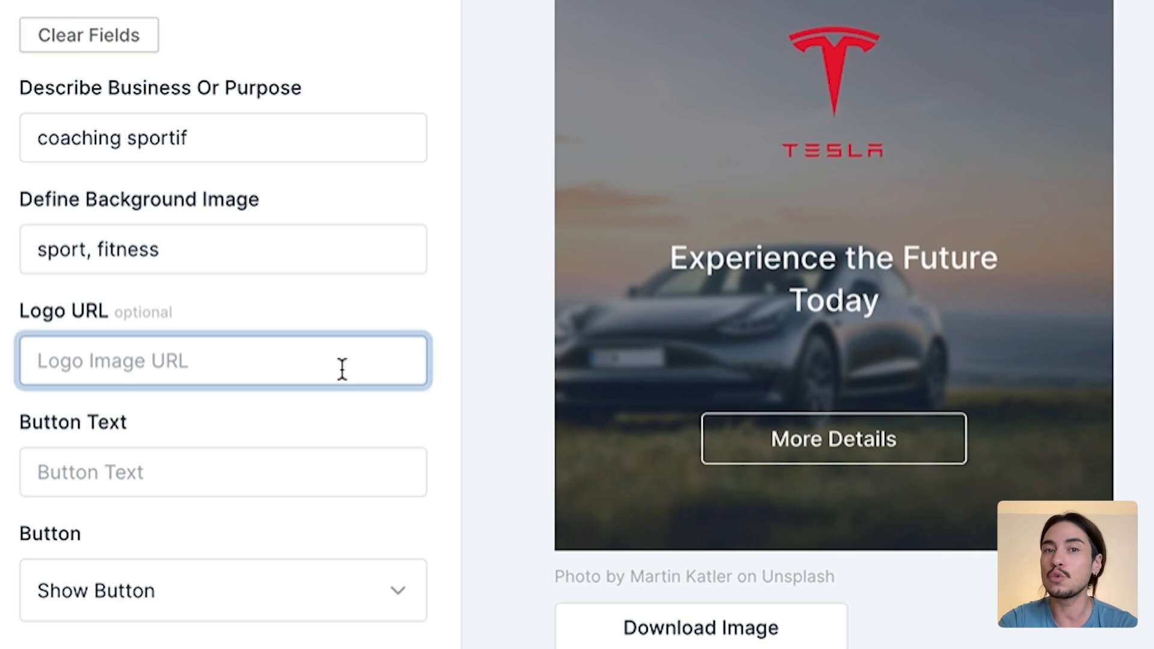
pyautogui.click(260, 473)
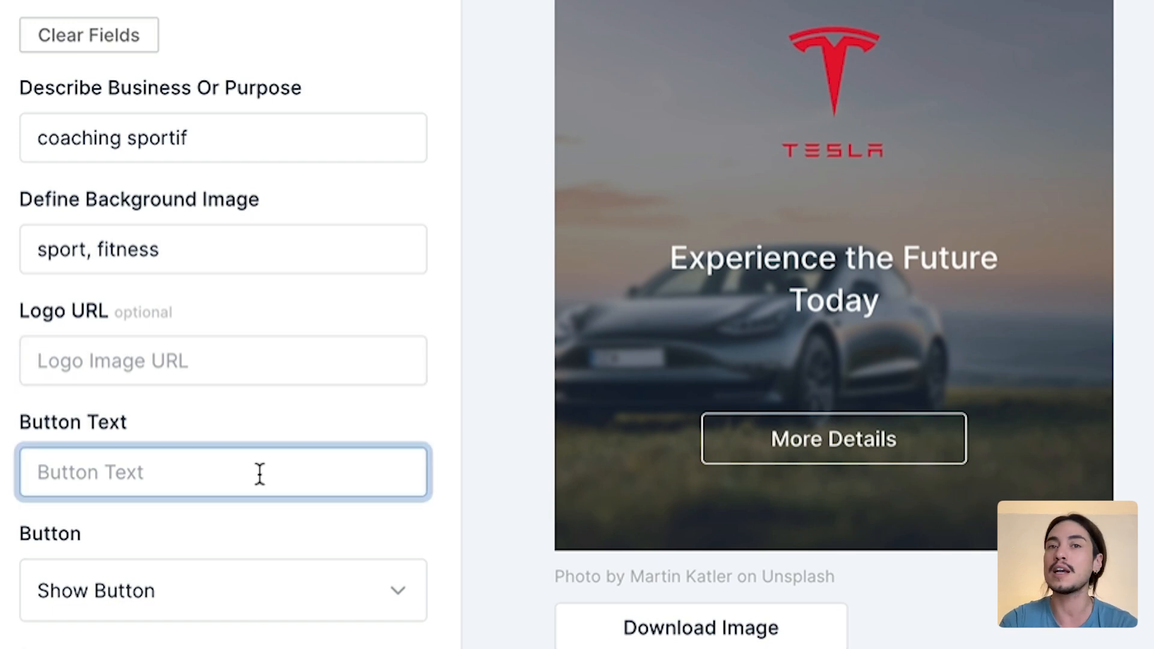
pyautogui.write('t')
pyautogui.press('BackSpace')
pyautogui.write('prendre un rdv')
pyautogui.scroll(-2, 349, 586)
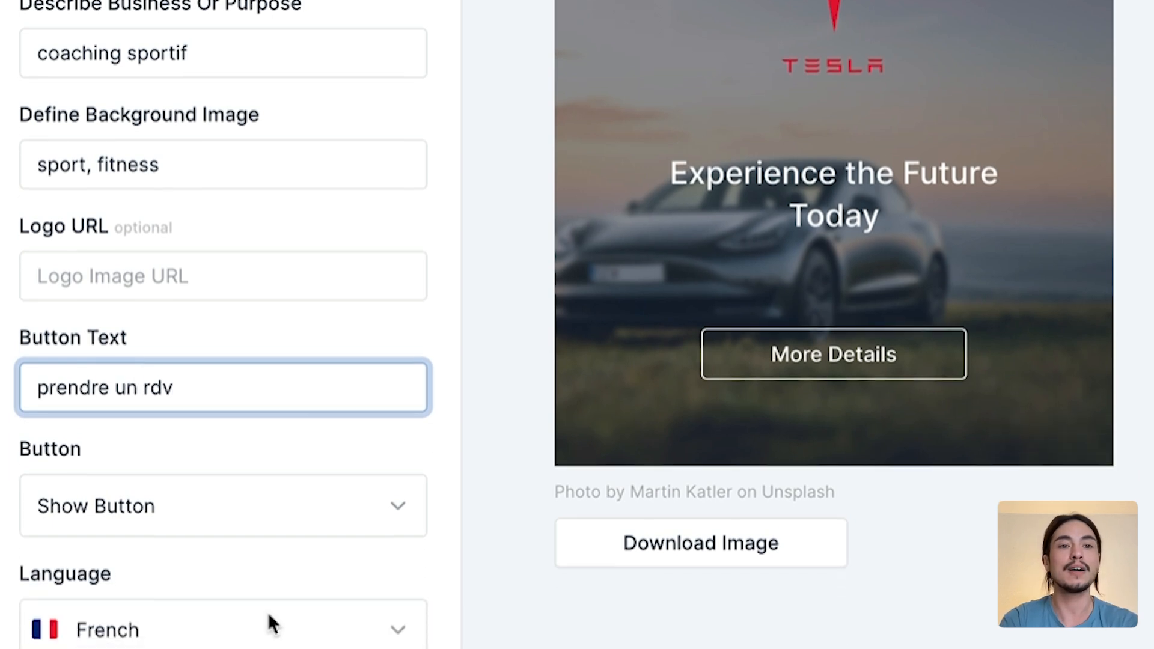
pyautogui.scroll(-3, 348, 585)
pyautogui.click(283, 583)
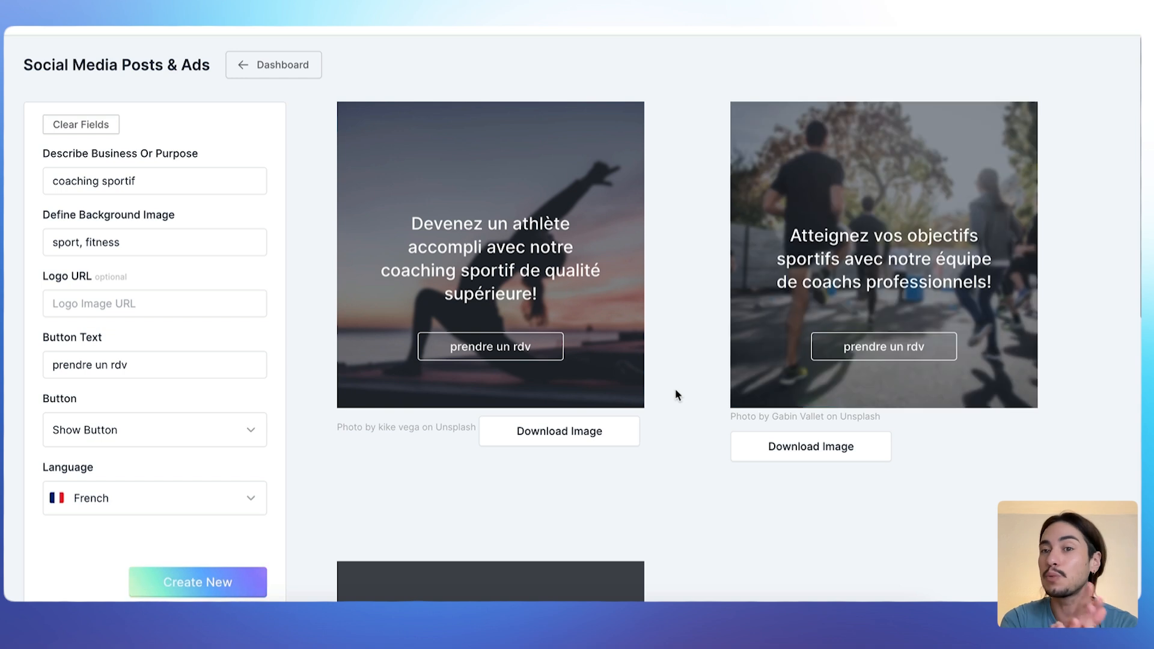
# - Look through the generated sports coaching ad images
pyautogui.scroll(-1, 665, 239)
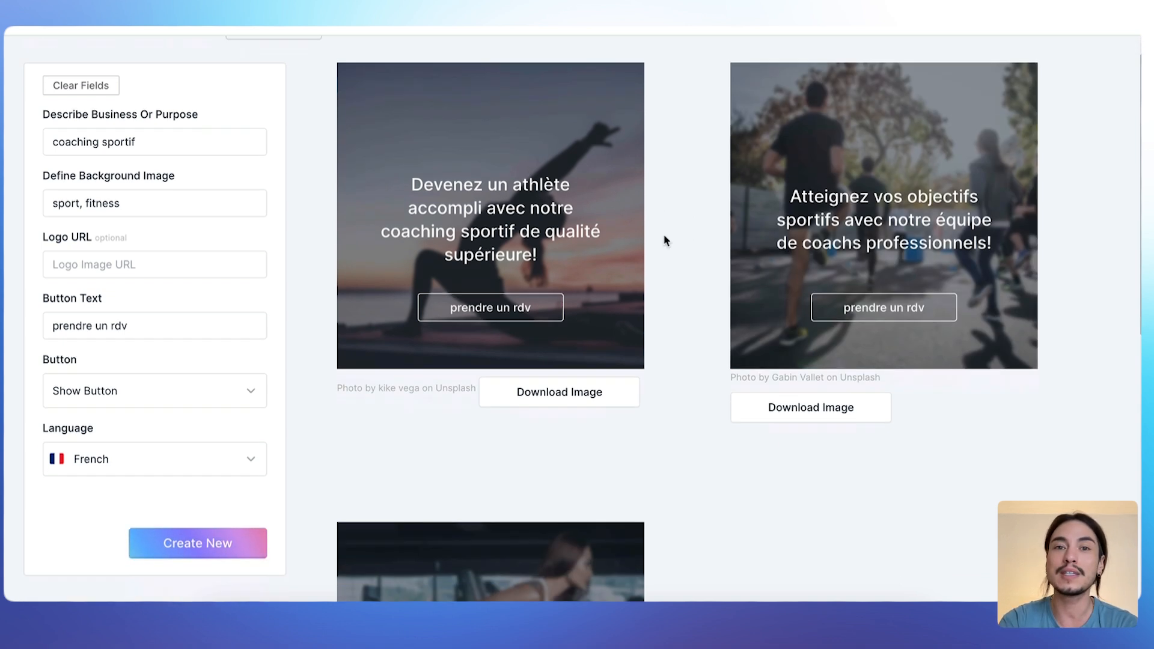
pyautogui.scroll(-5, 664, 240)
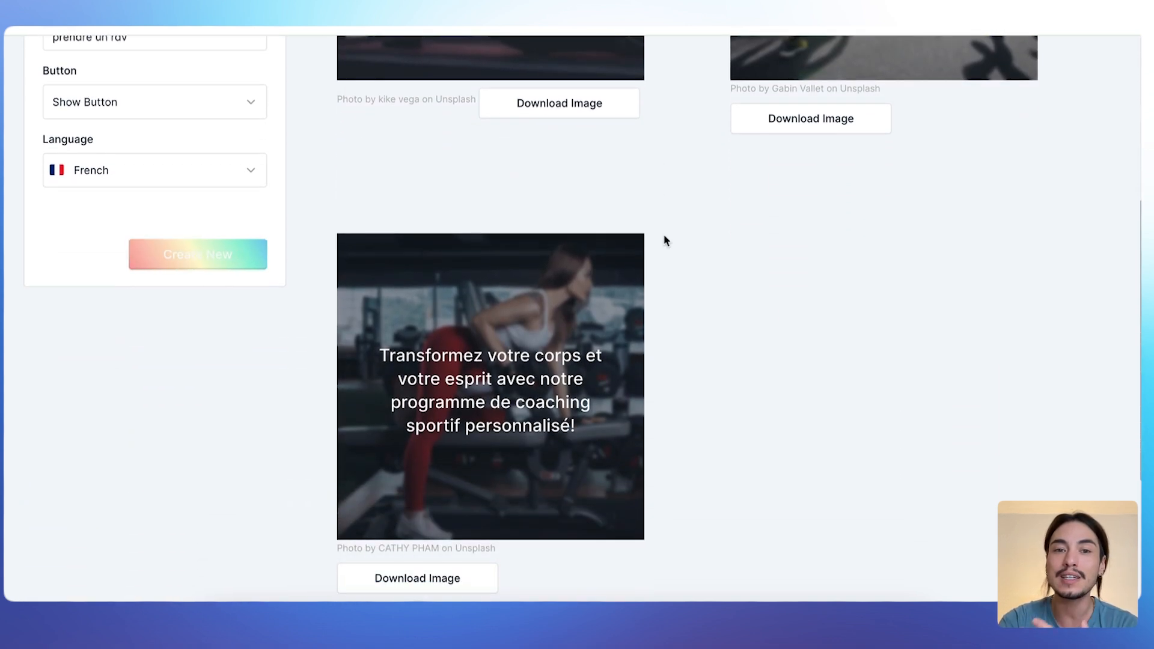
pyautogui.scroll(5, 664, 240)
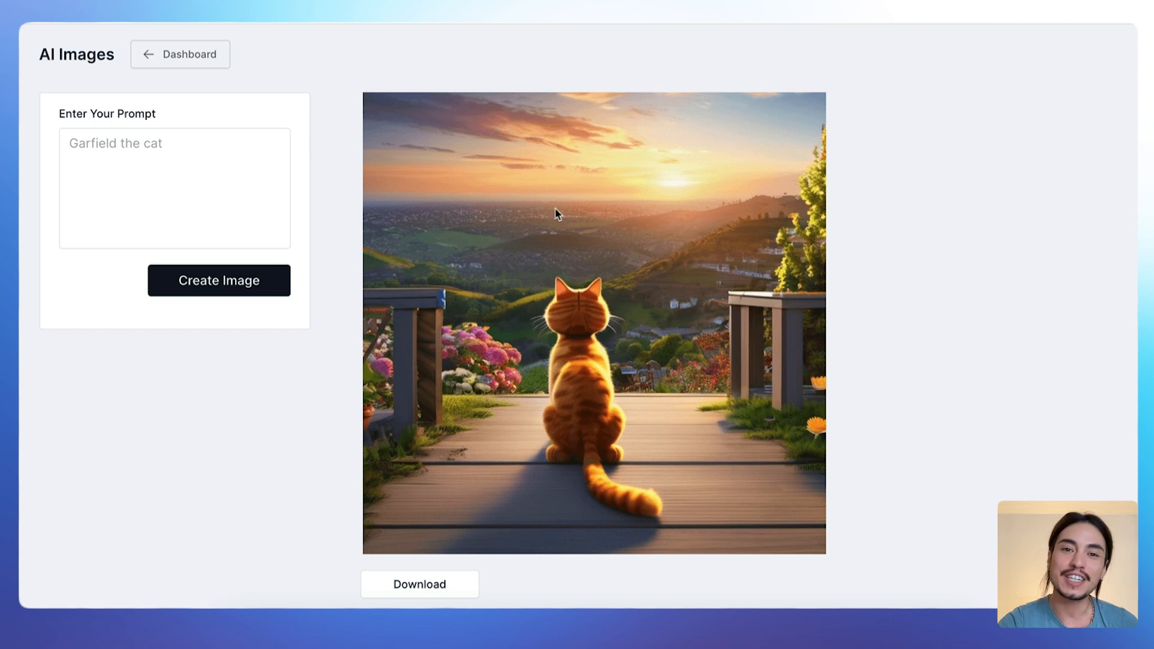
# - Enter the AI image prompt "un coucher de soleil" and create the image
pyautogui.scroll(-3, 578, 237)
pyautogui.scroll(3, 578, 237)
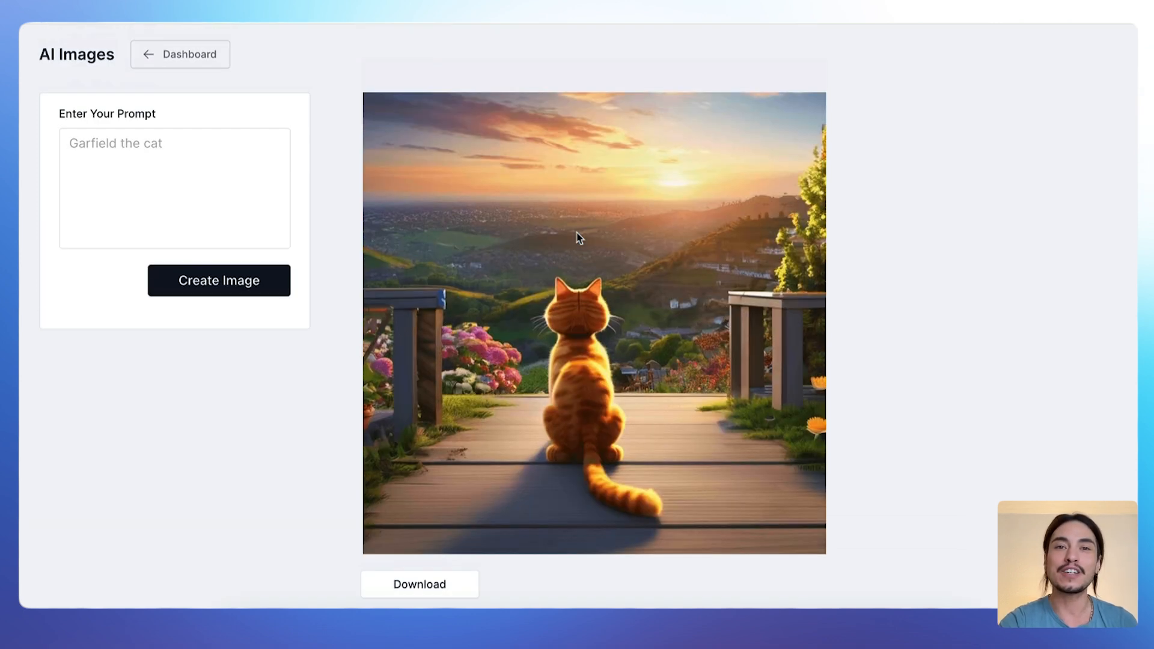
pyautogui.click(193, 143)
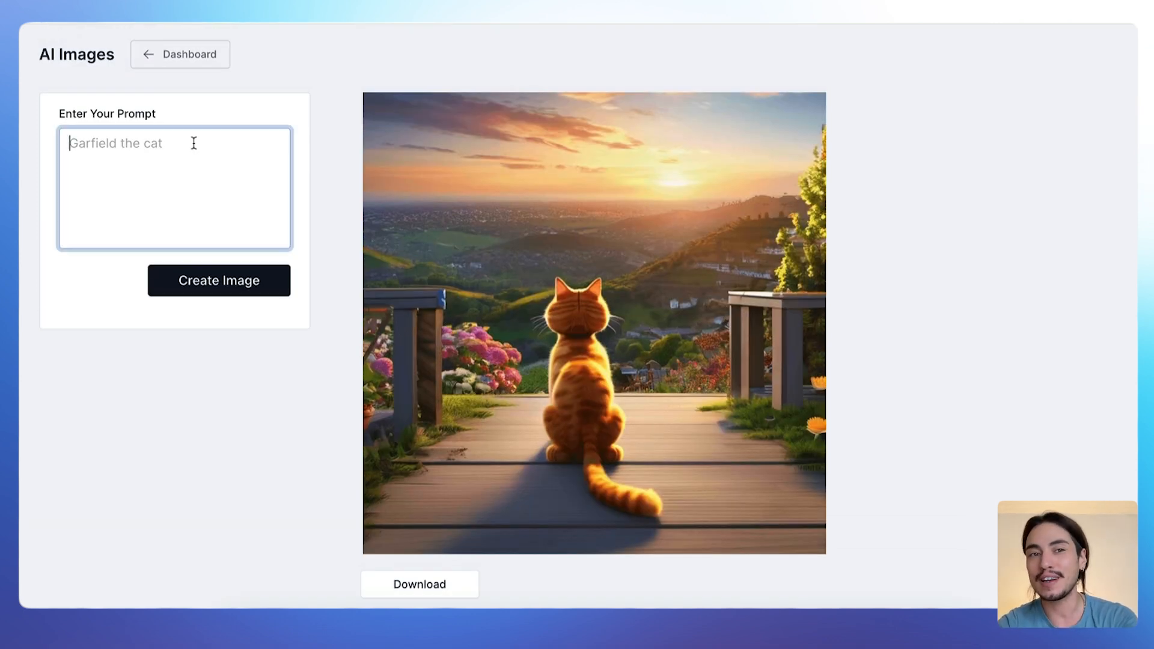
pyautogui.write('un coucher de soleil')
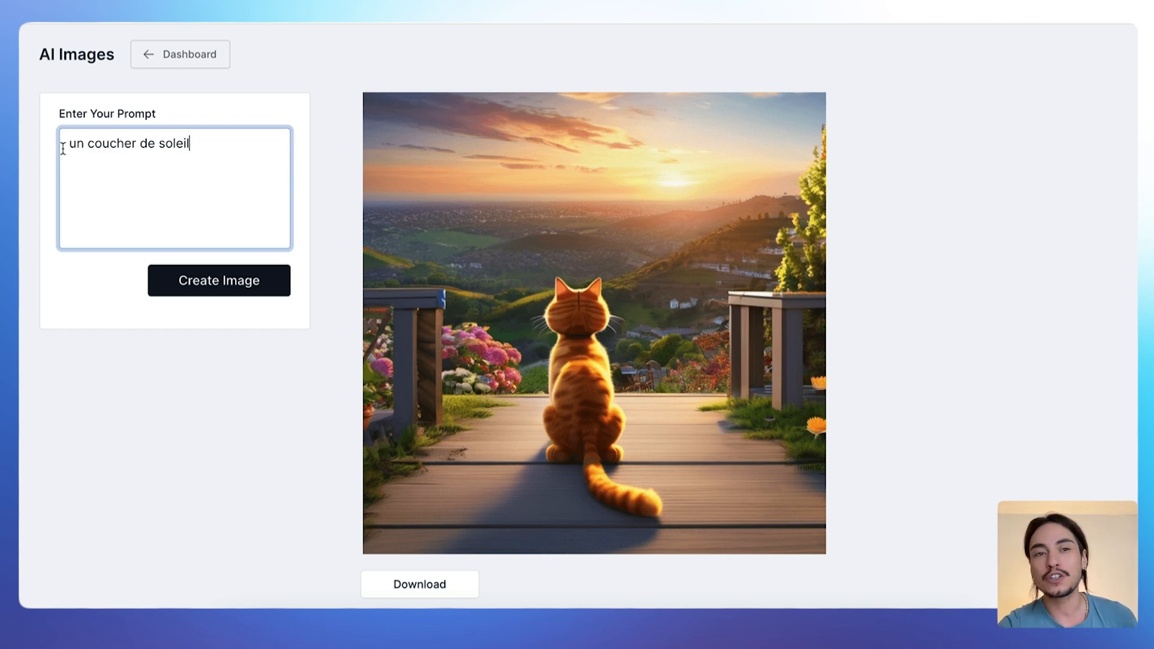
pyautogui.click(241, 285)
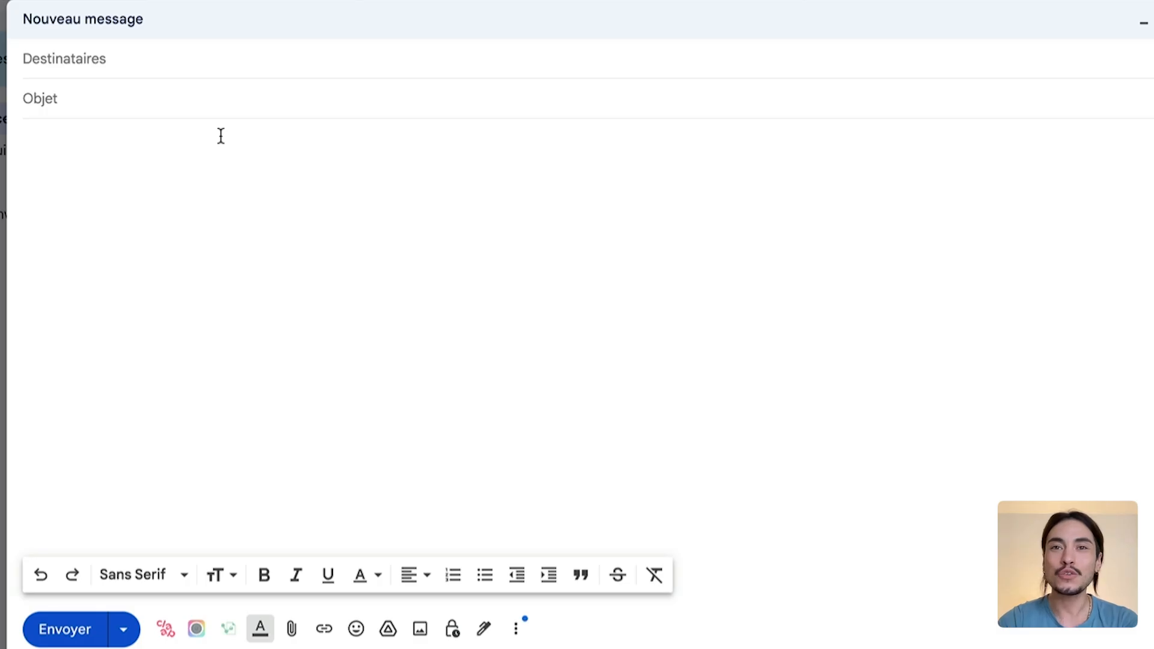
# - In a new Gmail message, write the prompt "Rédige un email de prospection pour un coaching sportif" in the body
pyautogui.write('Rédige un email de prospection pour un coaching sportif')
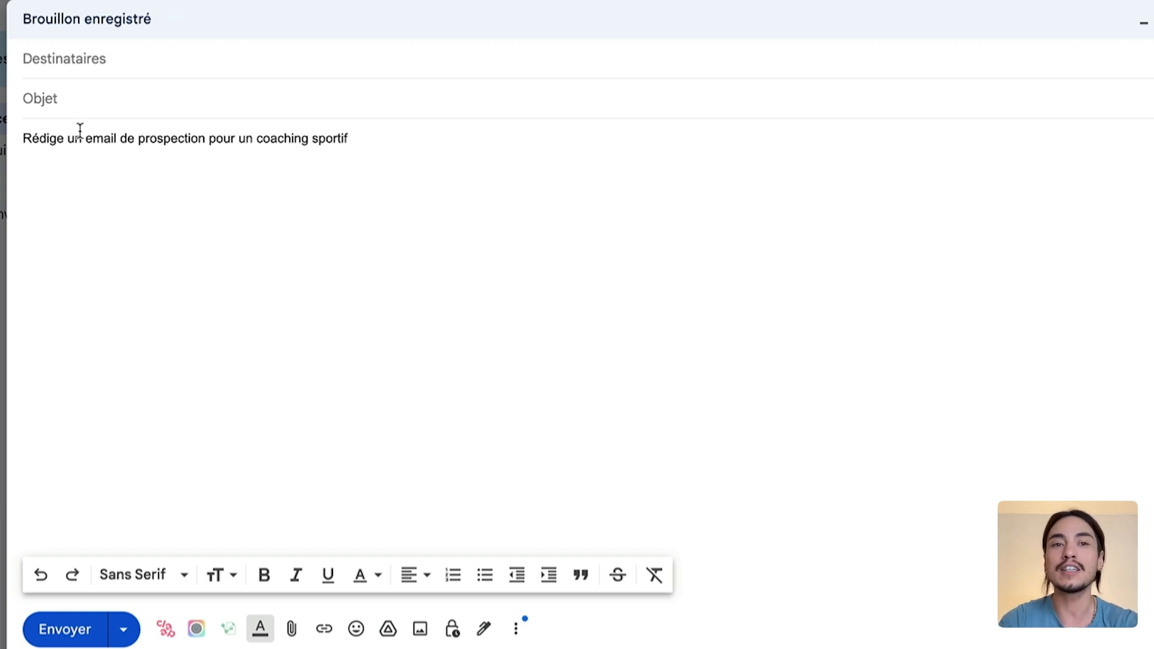
pyautogui.press('BackSpace')
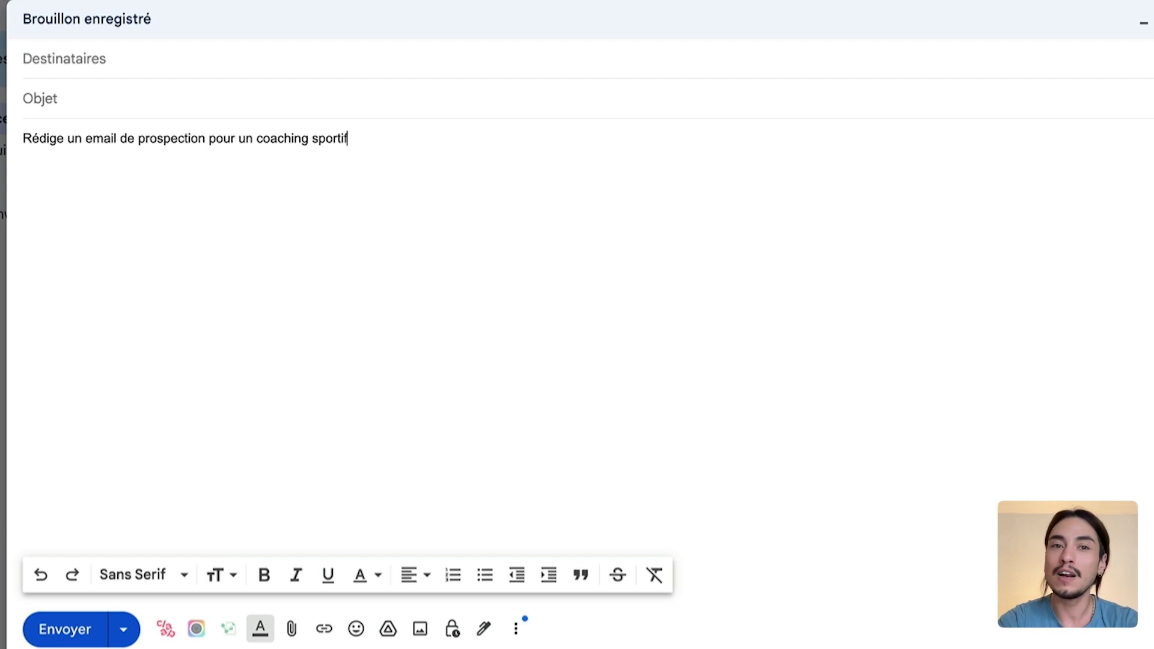
pyautogui.write('f')
pyautogui.click(23, 138)
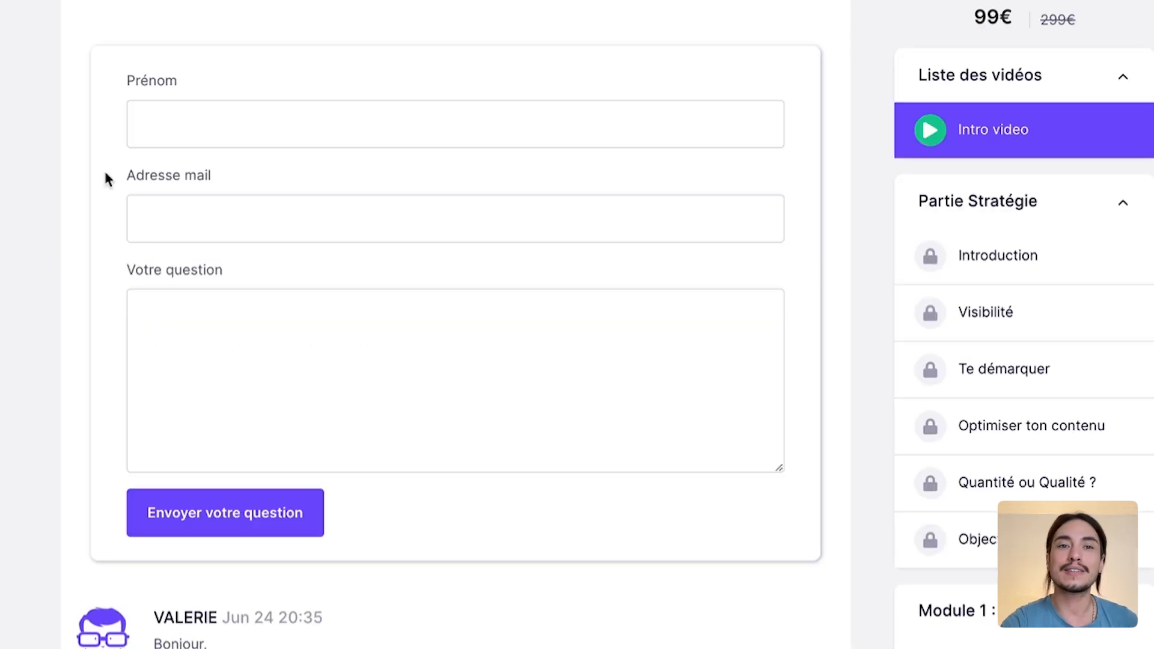
# - In the course page's question field, generate a comment from the prompt "écris un commentaire positif sur la formation vidéo....." and highlight its beginning
pyautogui.click(293, 319)
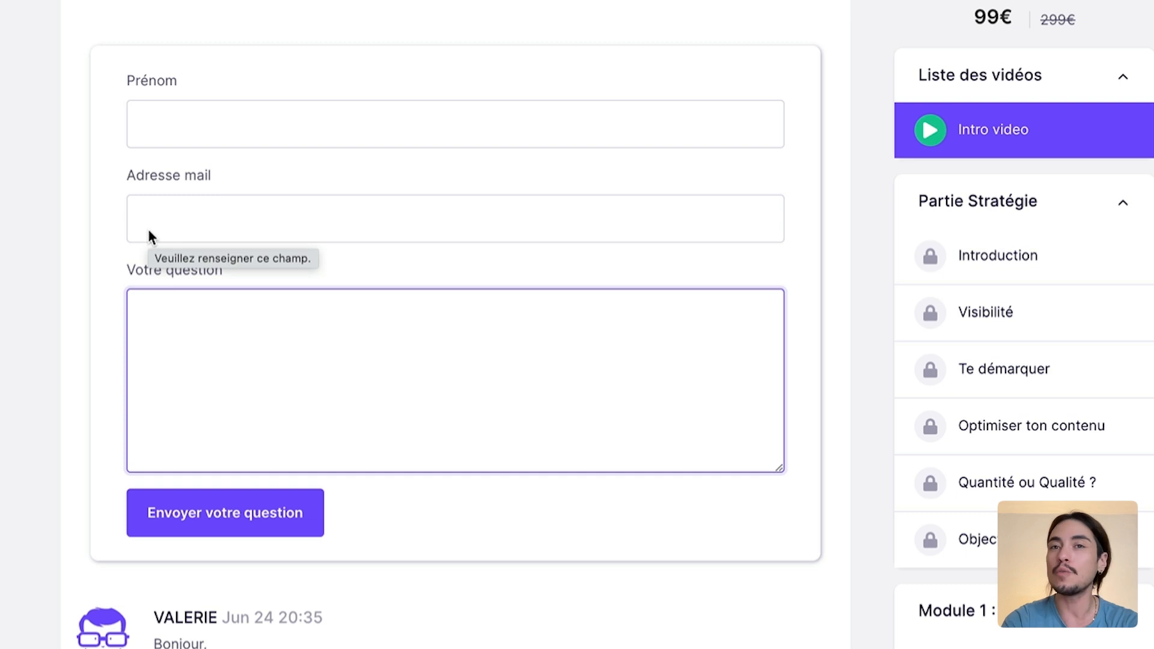
pyautogui.write('é')
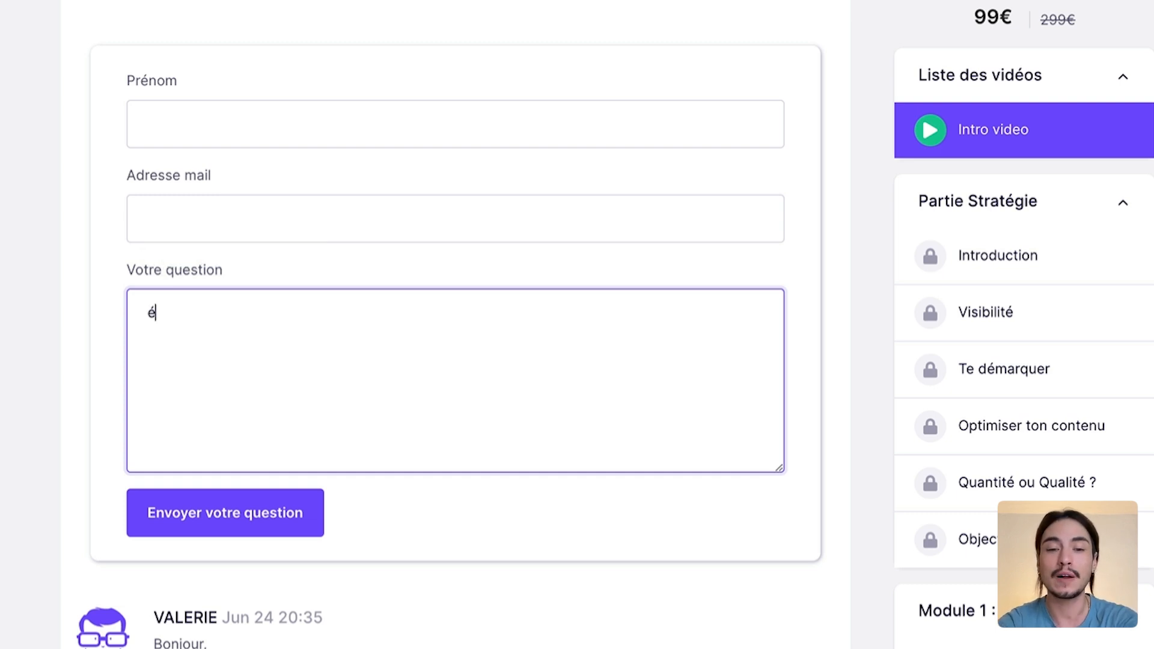
pyautogui.write('cris un comment')
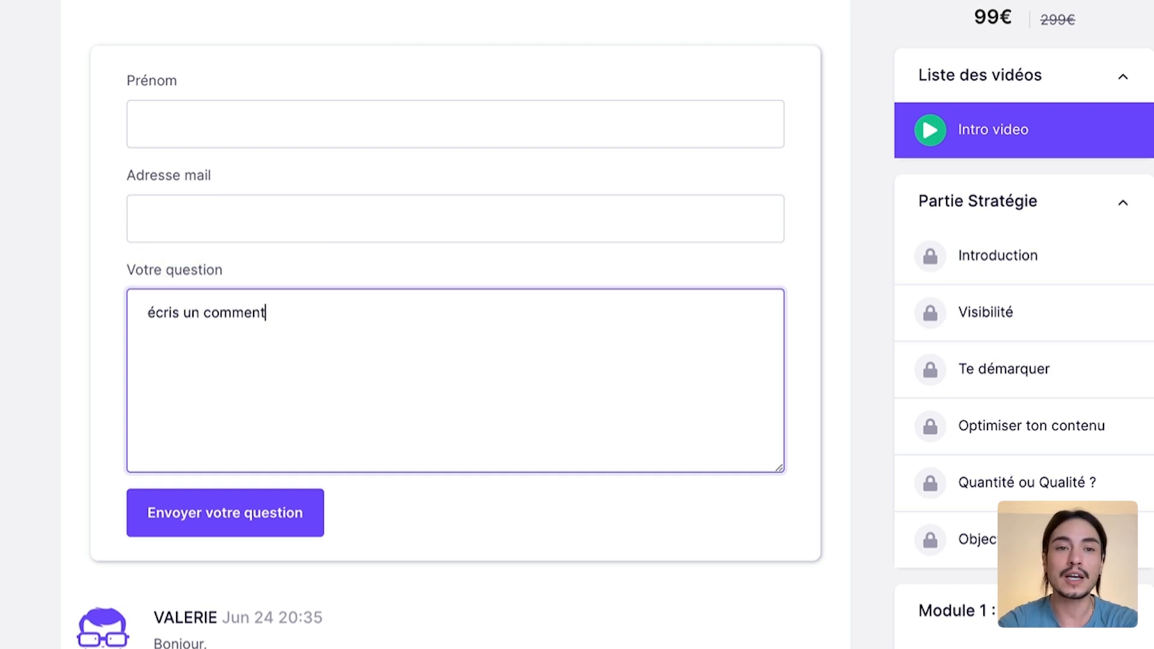
pyautogui.write('aire positif sur la formation vidéo')
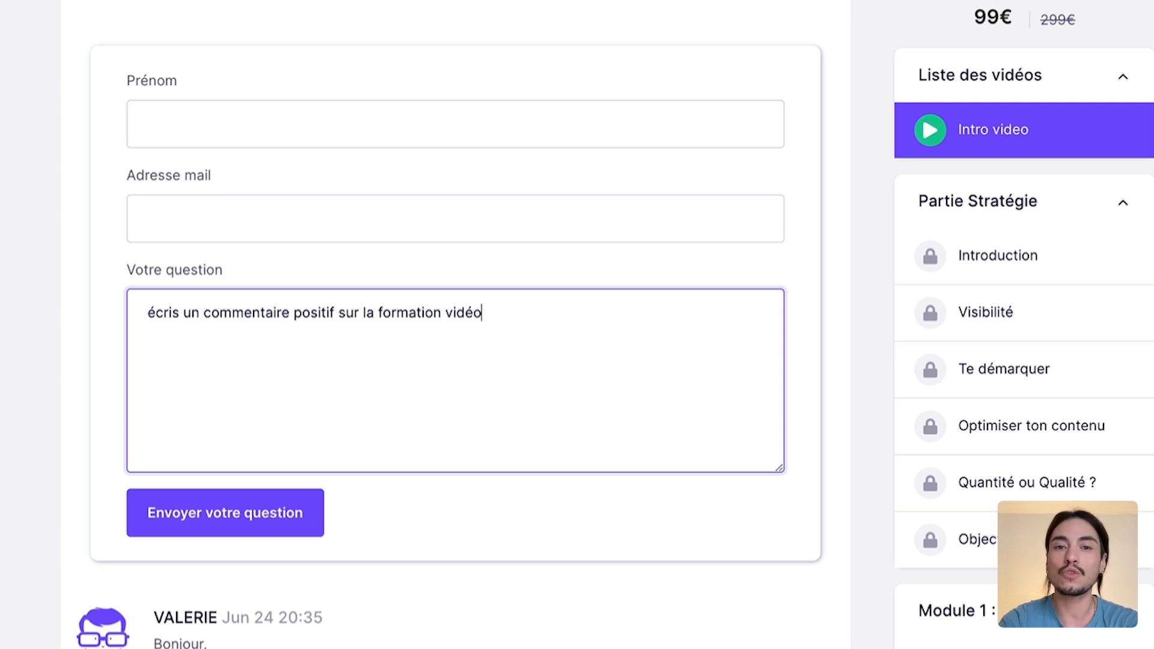
pyautogui.write('..... Je suis très satisfait(e) de la')
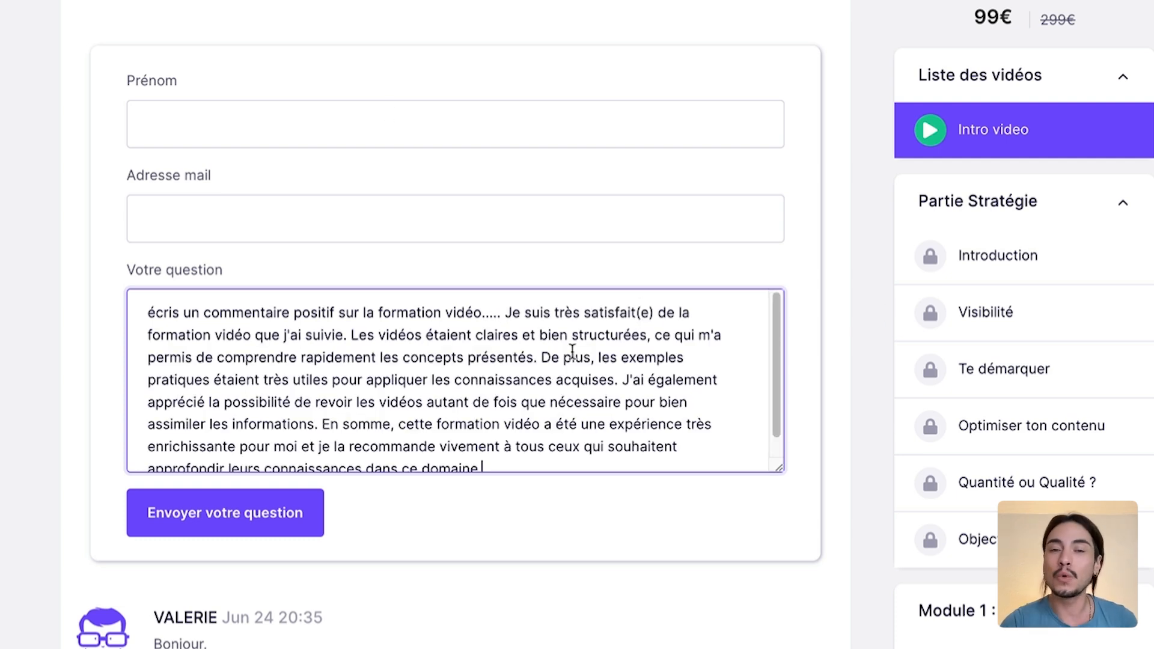
pyautogui.moveTo(505, 312); pyautogui.dragTo(658, 334)
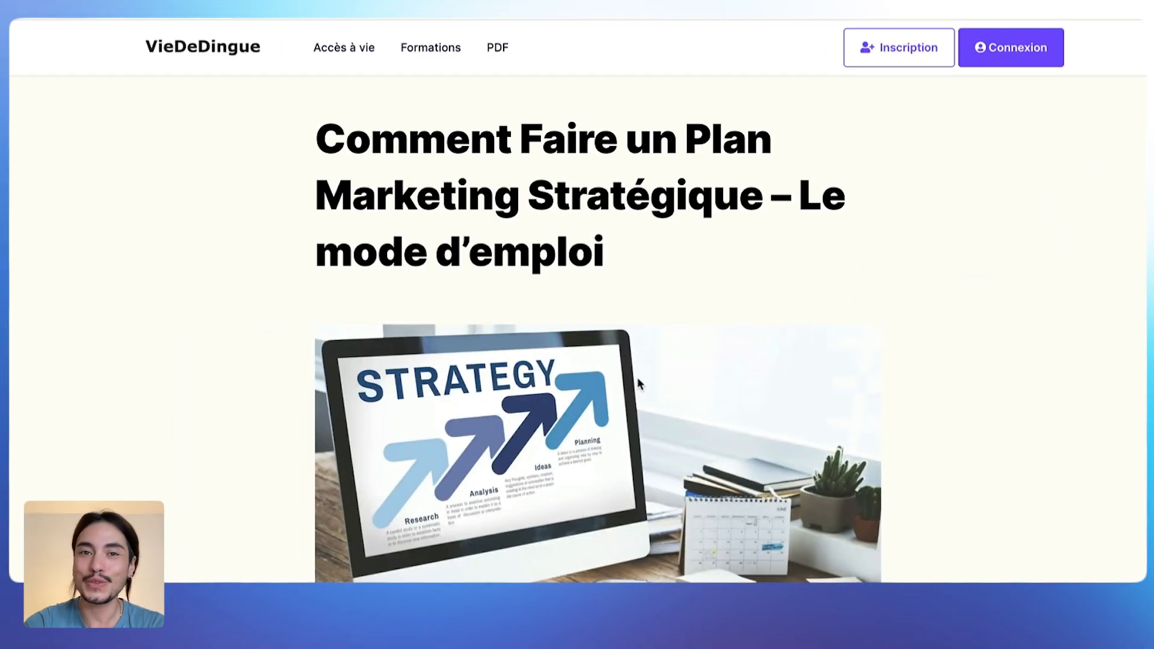
# - Open the Writeseed chat on the strategic marketing plan article and ask "qu'est ce qu'un plan marketing stratégique"
pyautogui.scroll(-5, 441, 447)
pyautogui.scroll(-20, 441, 448)
pyautogui.scroll(20, 442, 448)
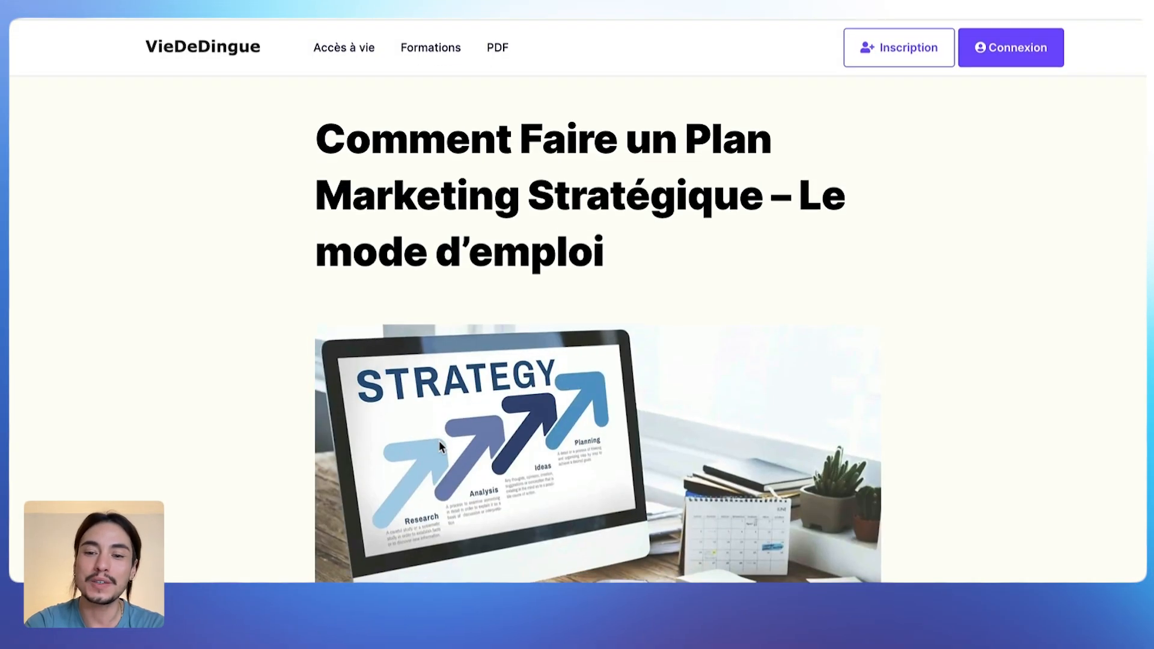
pyautogui.press('super+m')
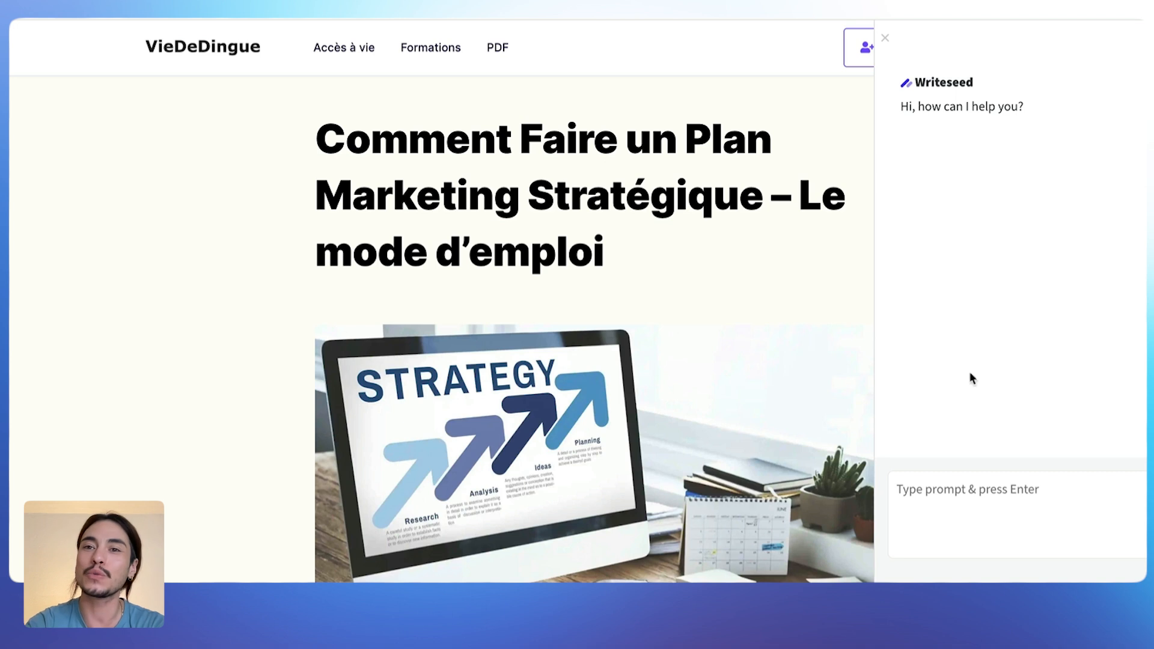
pyautogui.click(958, 532)
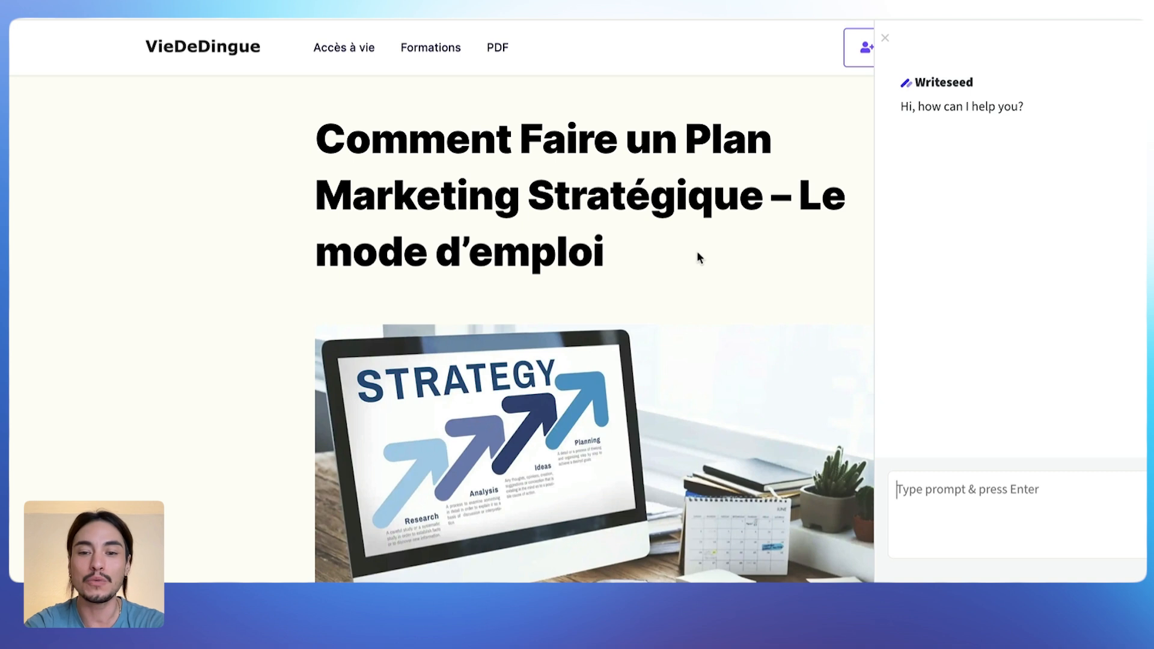
pyautogui.write("qu'est ce qu'un plan marketing stratégique")
pyautogui.press('Return')
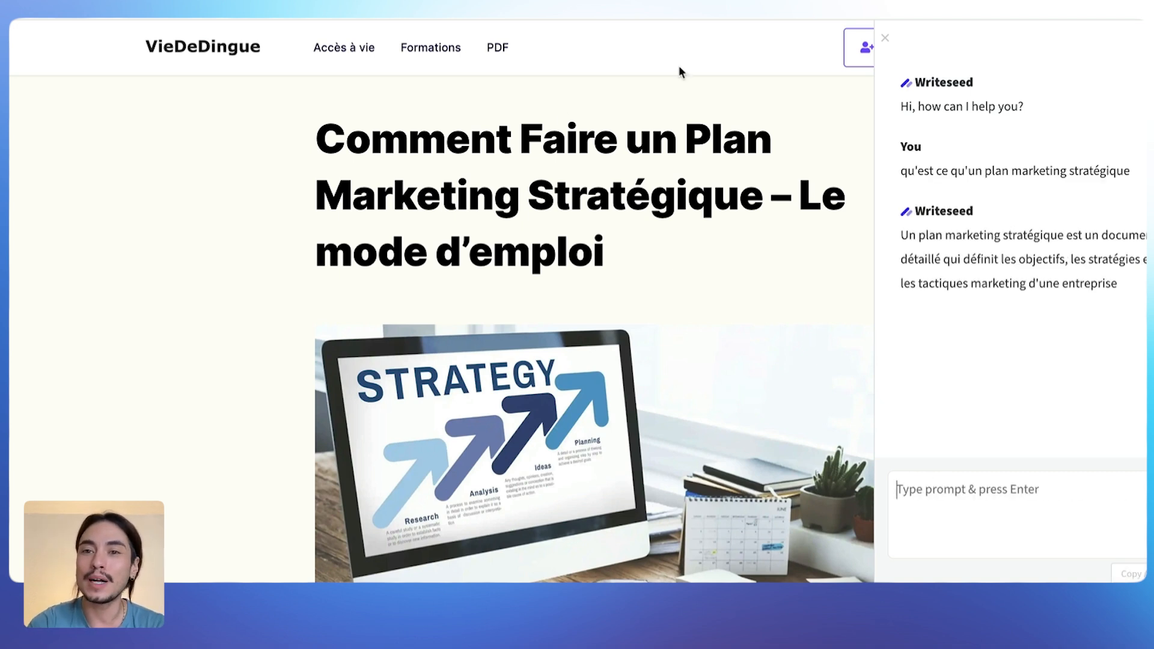
# - Read the chat's answer and compare it with the article's introduction
pyautogui.moveTo(906, 236); pyautogui.dragTo(1048, 422)
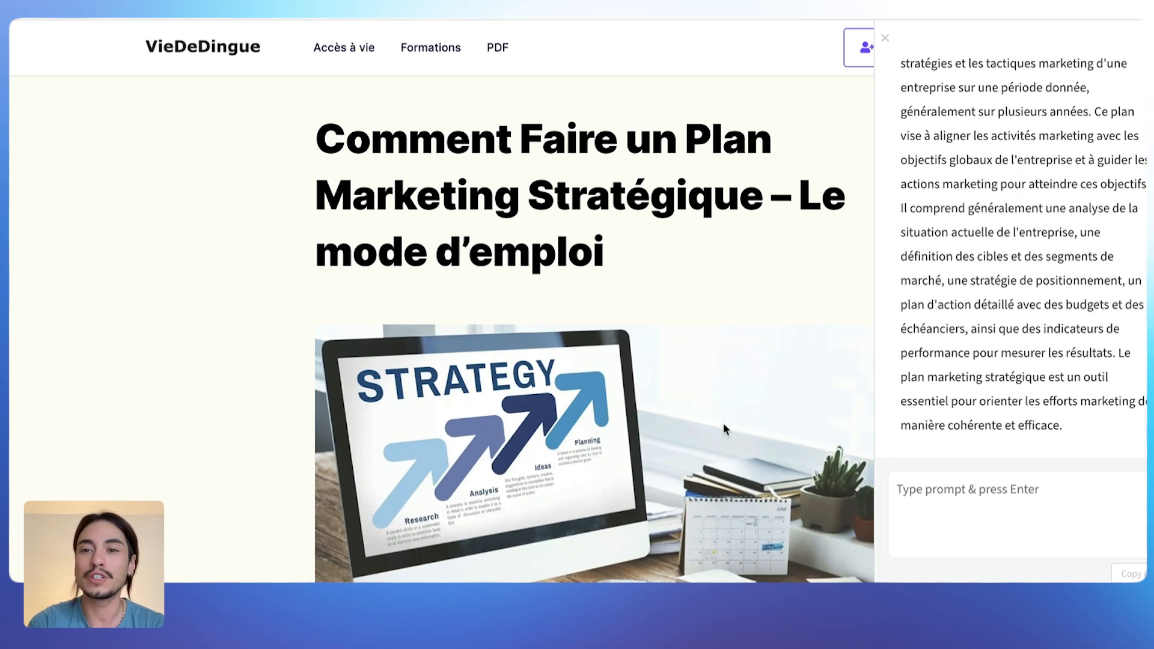
pyautogui.scroll(-12, 687, 273)
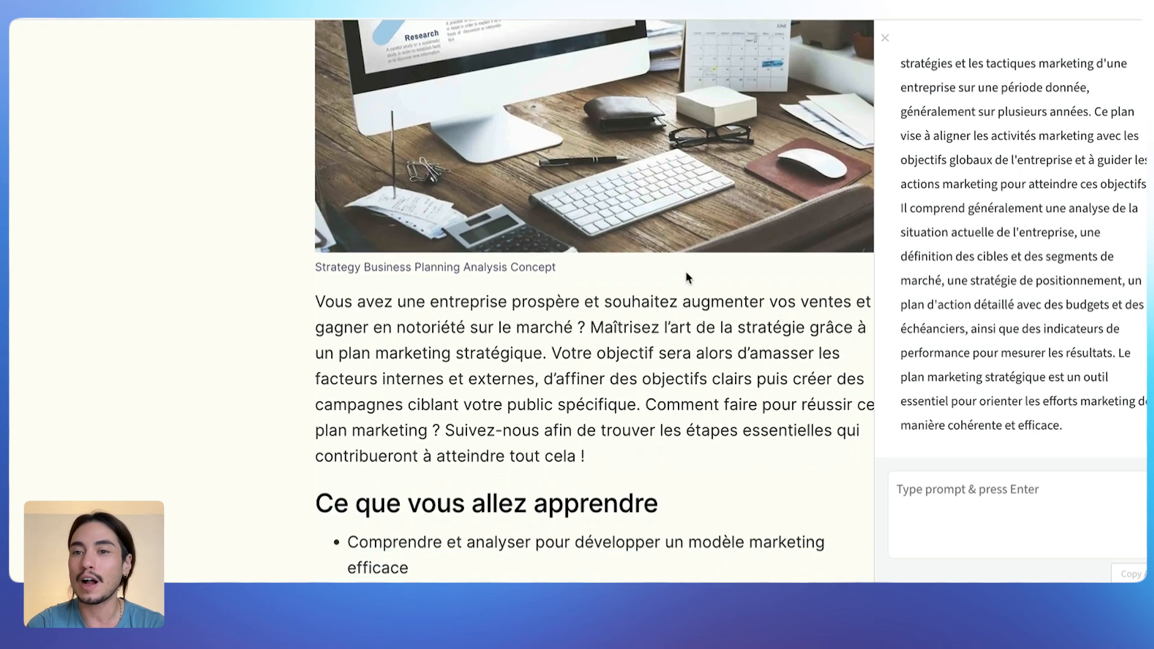